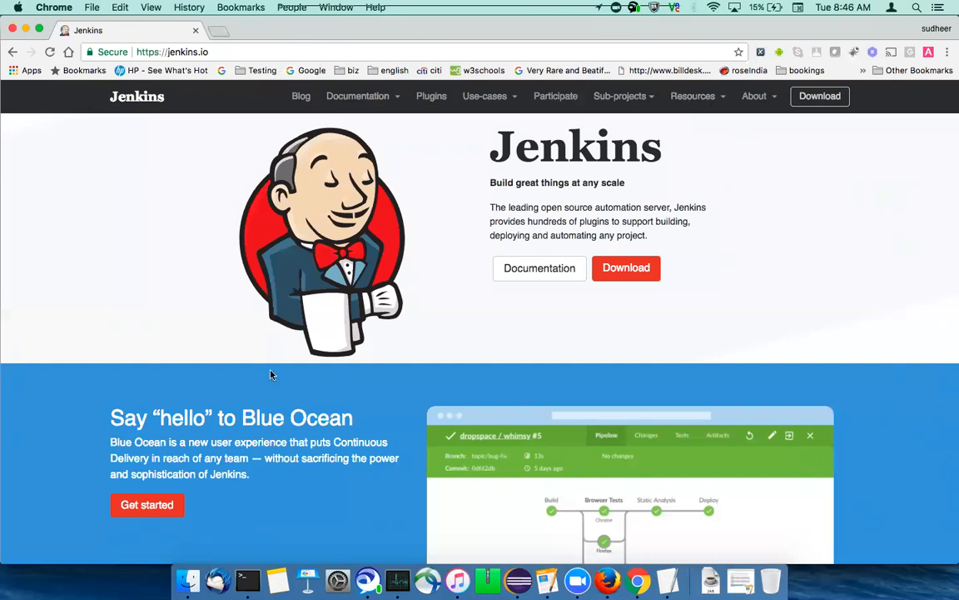
Switch to the blank TextEdit document and set the font size to 24
scroll(266, 317, down, 2)
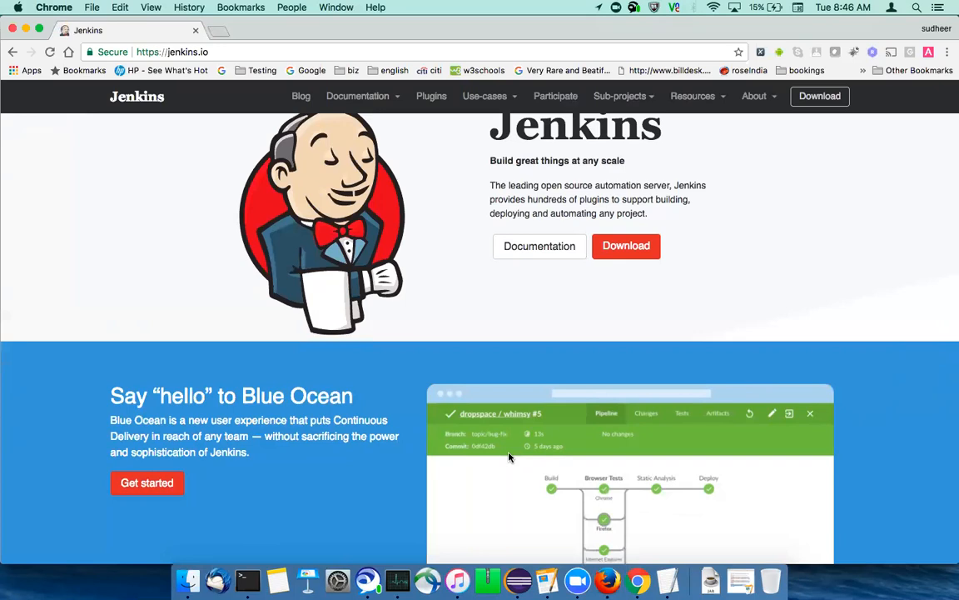
click(668, 580)
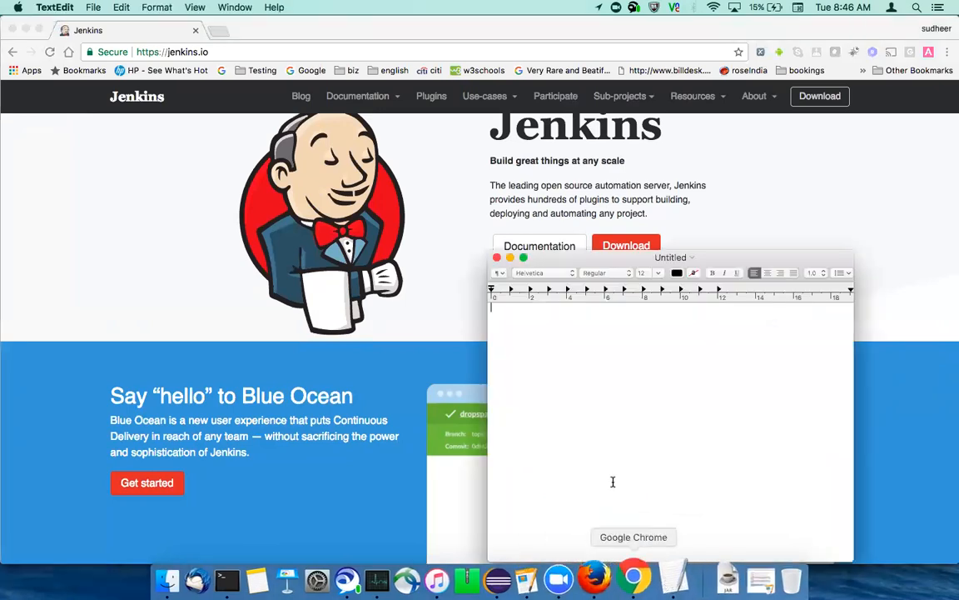
click(658, 273)
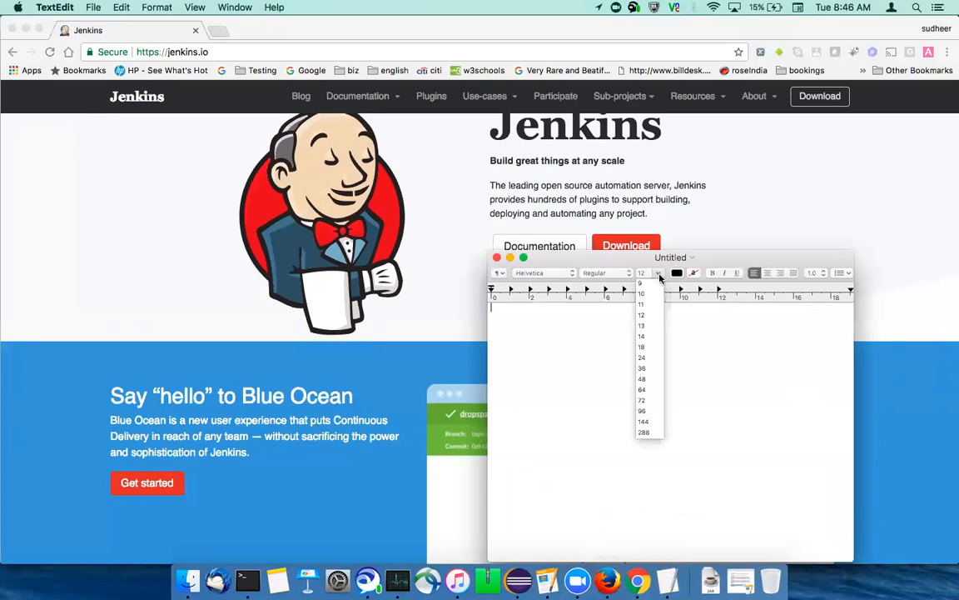
click(643, 357)
Write four separate lines: "Install jenkins", "Configure Jenkins", "Create a Job" and "Run the job"
text(Install jenkins)
key(Return)
text(Configure Jenkins)
key(Return)
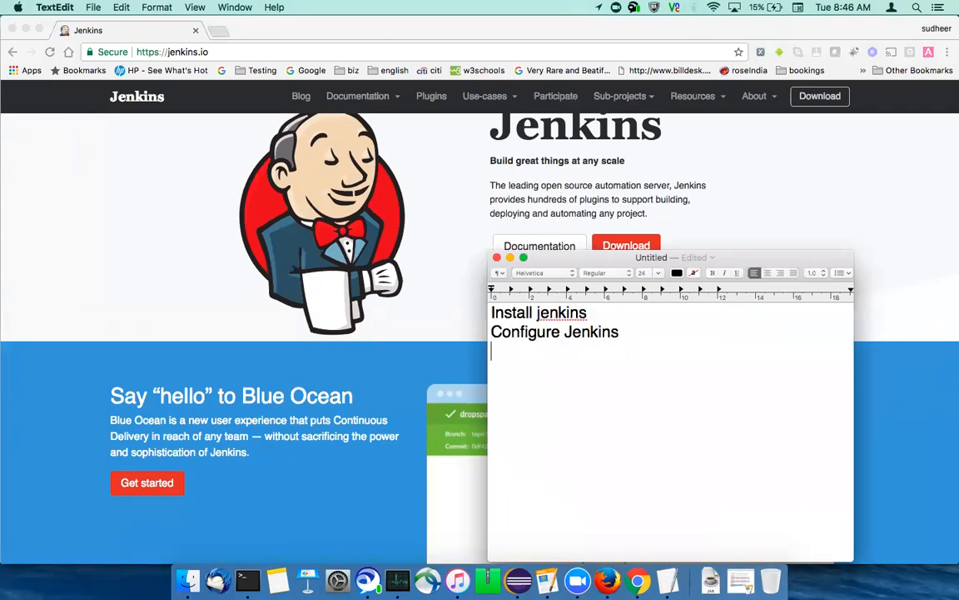
text(Create a )
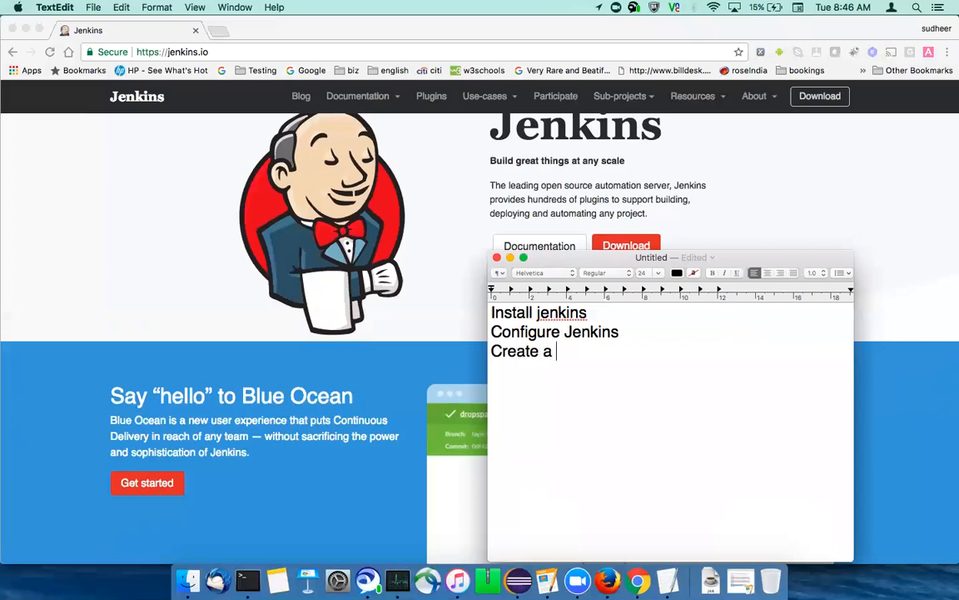
text(Job)
key(Return)
text(Run the job)
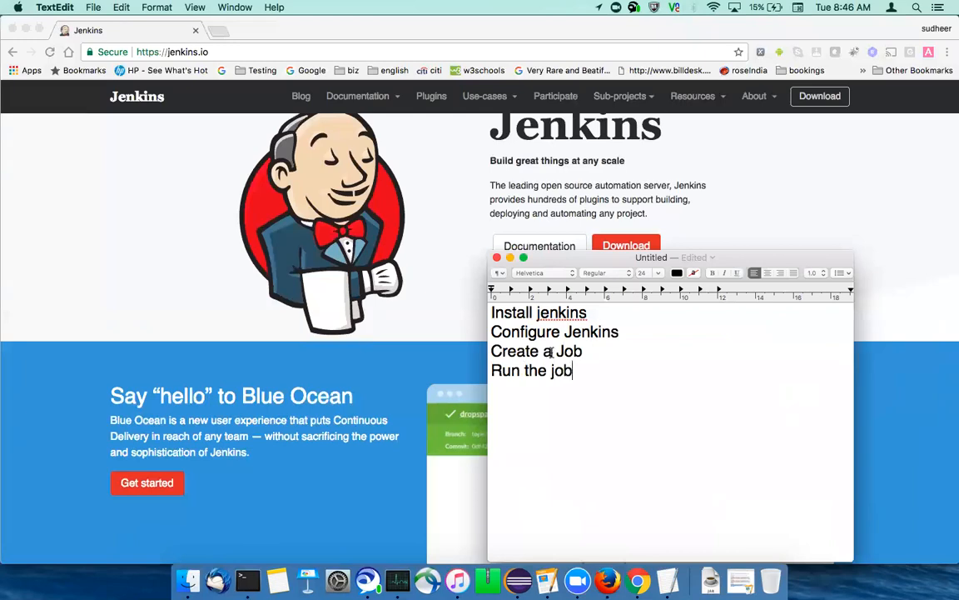
Insert a new first line reading "Uninstall jenkins" above "Install jenkins"
click(493, 315)
key(Return)
key(Up)
text(Un)
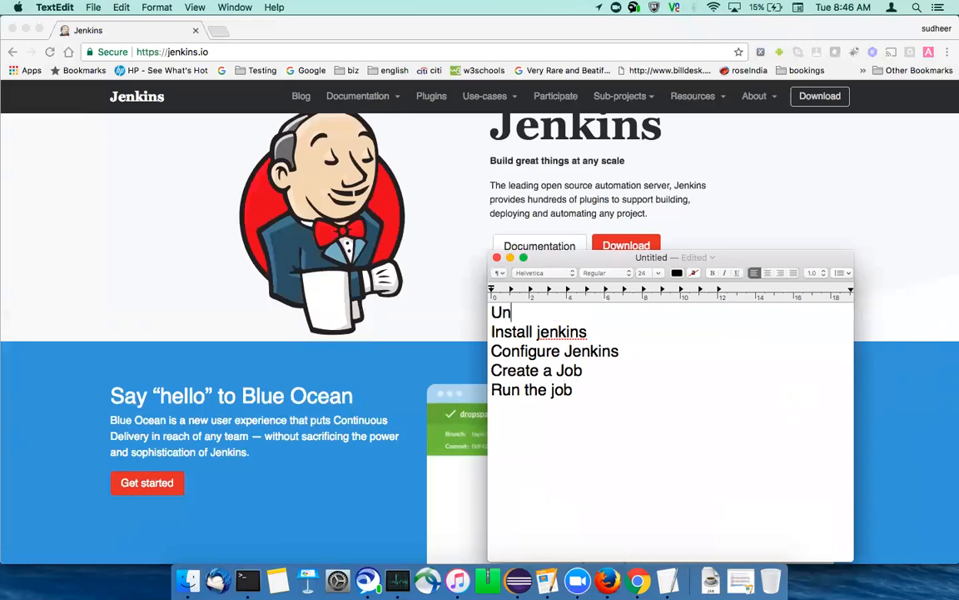
text(install jenkins)
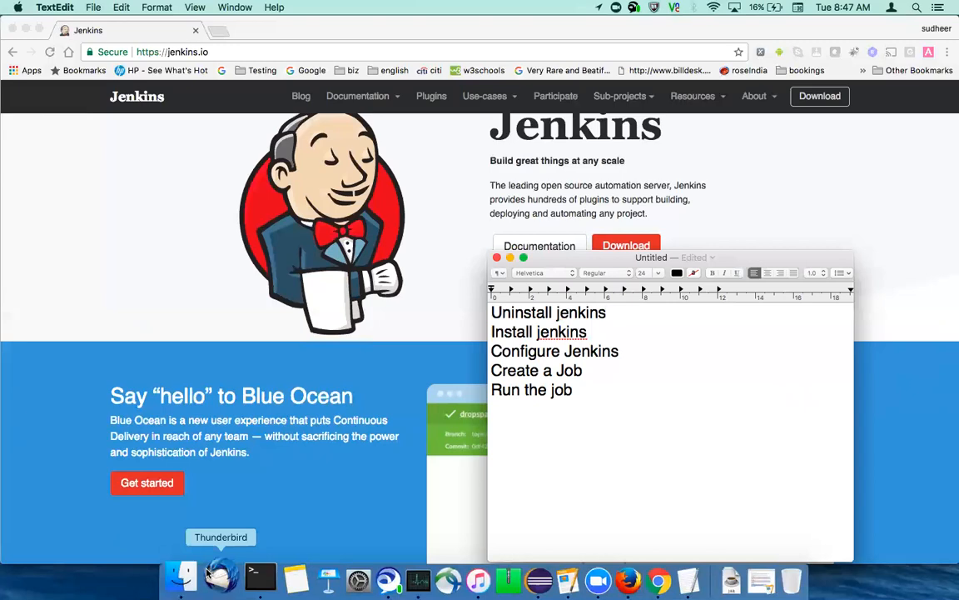
Switch to Finder and move the .jenkins folder in the user's home directory to the Trash
click(180, 578)
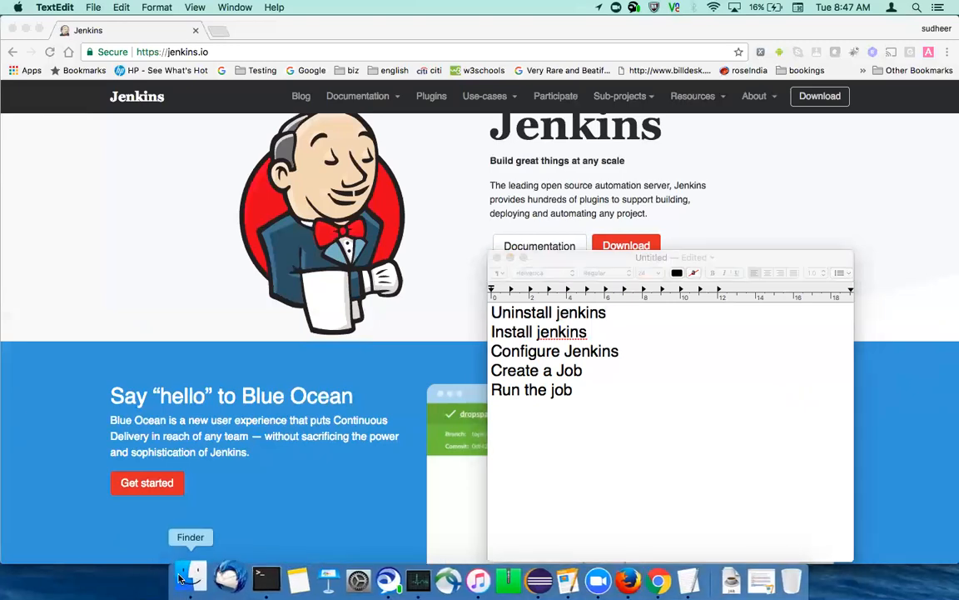
drag(270, 92, 186, 137)
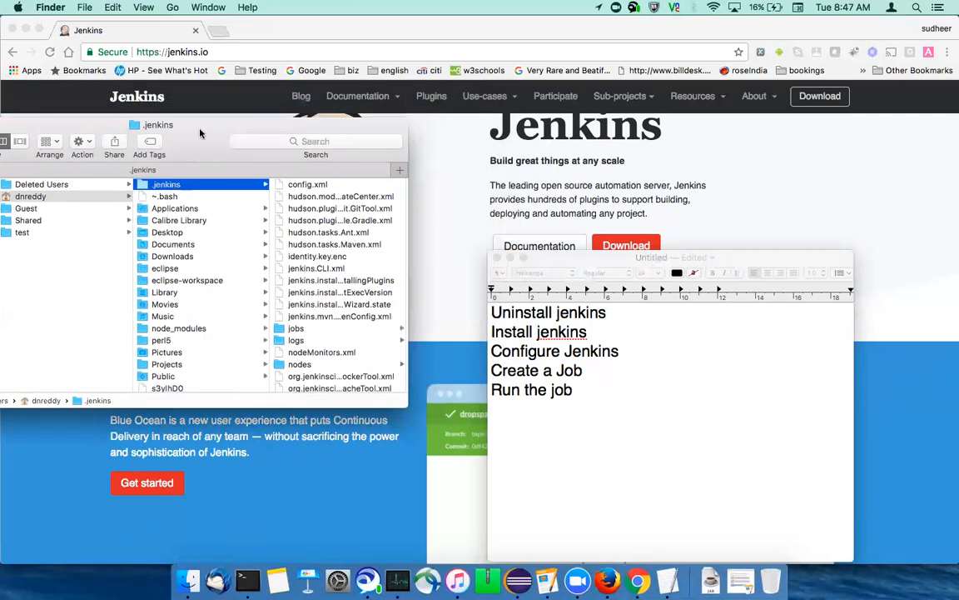
right_click(167, 185)
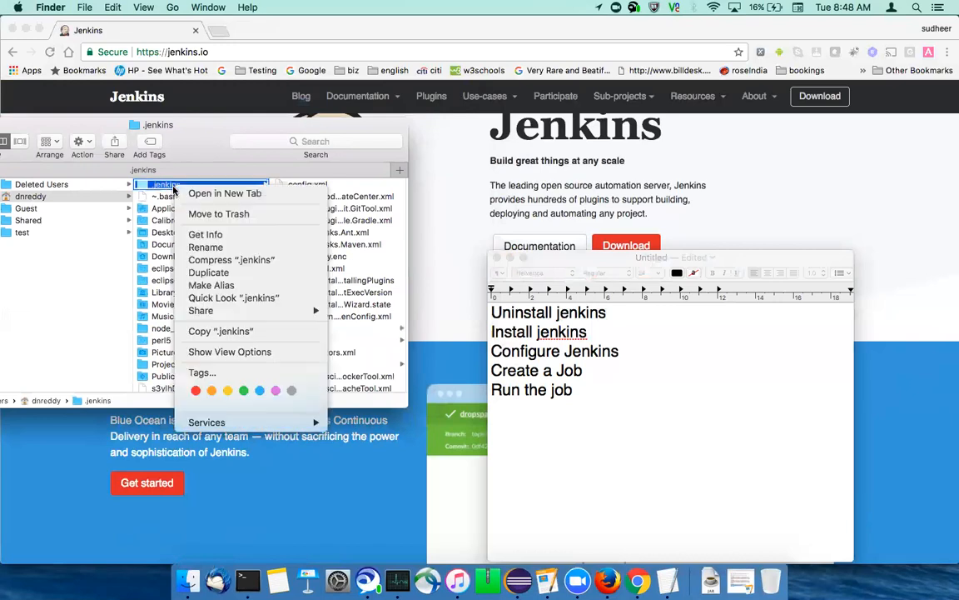
click(216, 214)
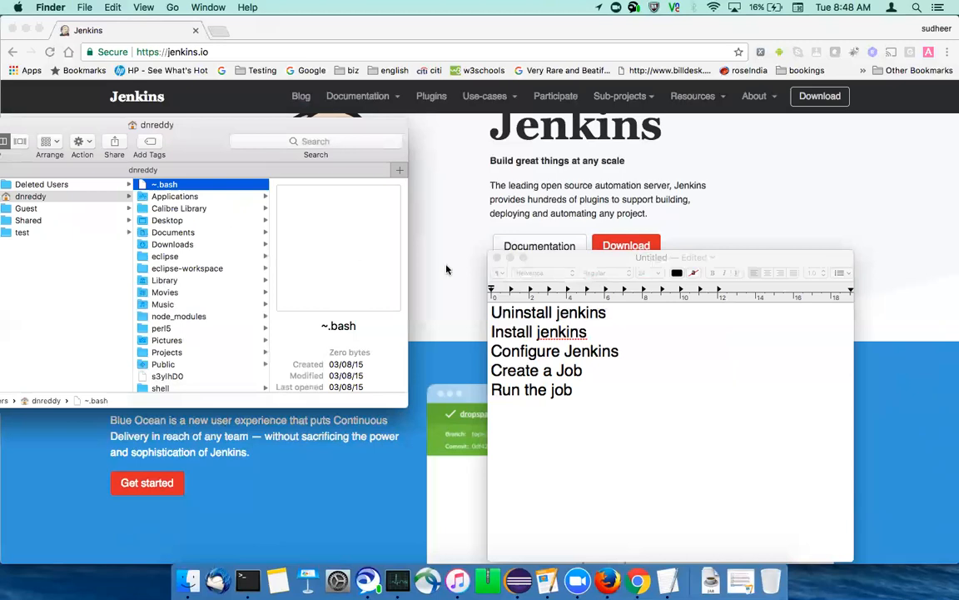
In the TextEdit notes, add the sub-item "- delete .jenkins folder in user directory" under "Uninstall jenkins"
click(621, 313)
key(Return)
text(-)
text( Uni)
key(BackSpace)
key(BackSpace)
key(BackSpace)
text(delete )
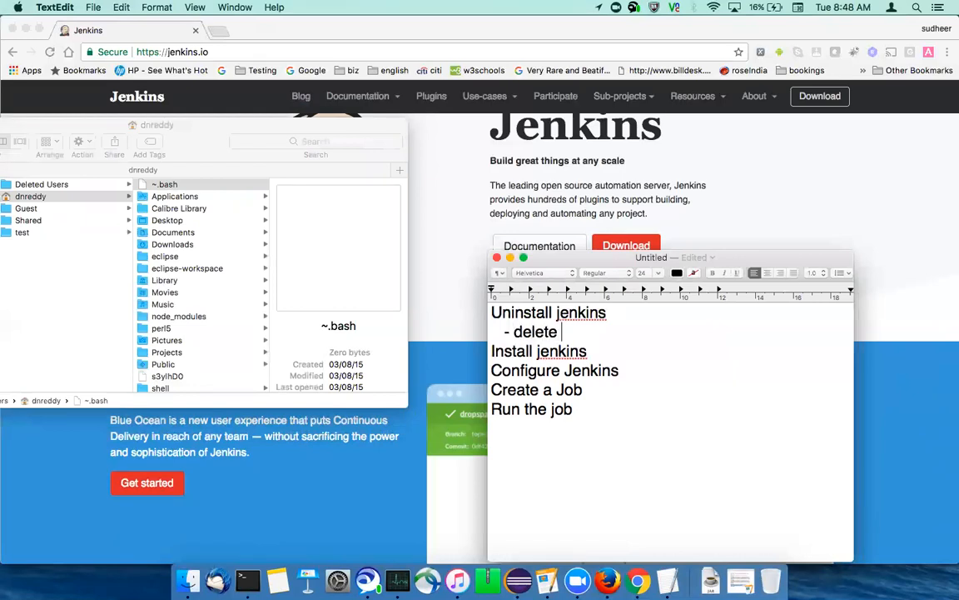
text(.jenkins folder in )
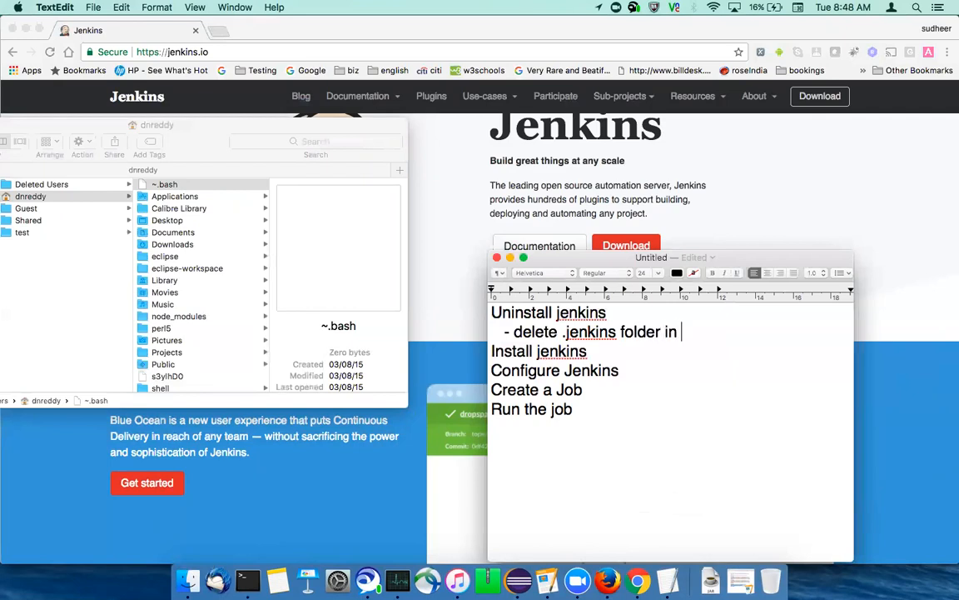
text(user directory)
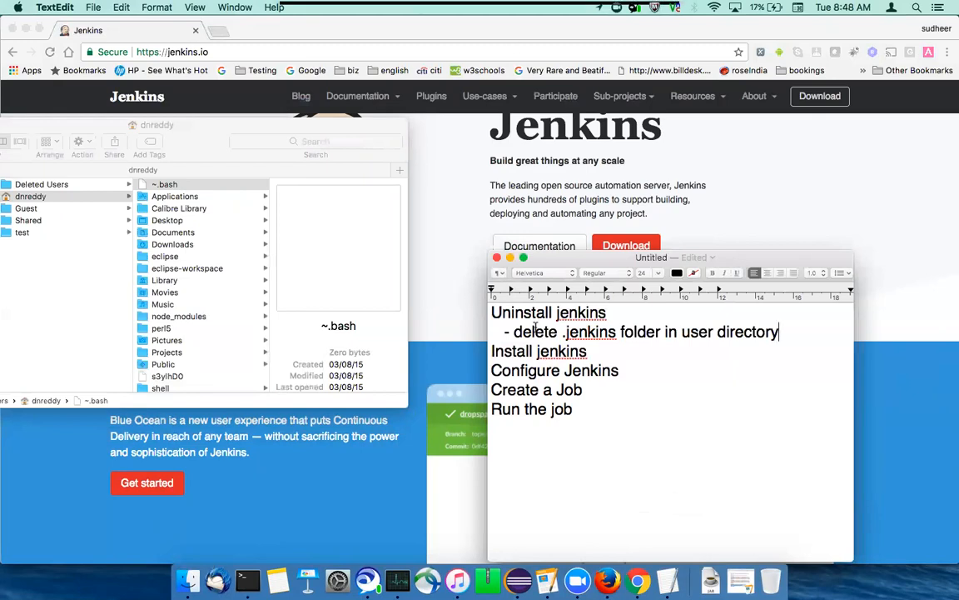
Add a blank line after the delete sub-item and another after "Install jenkins"
key(Return)
click(640, 372)
key(Return)
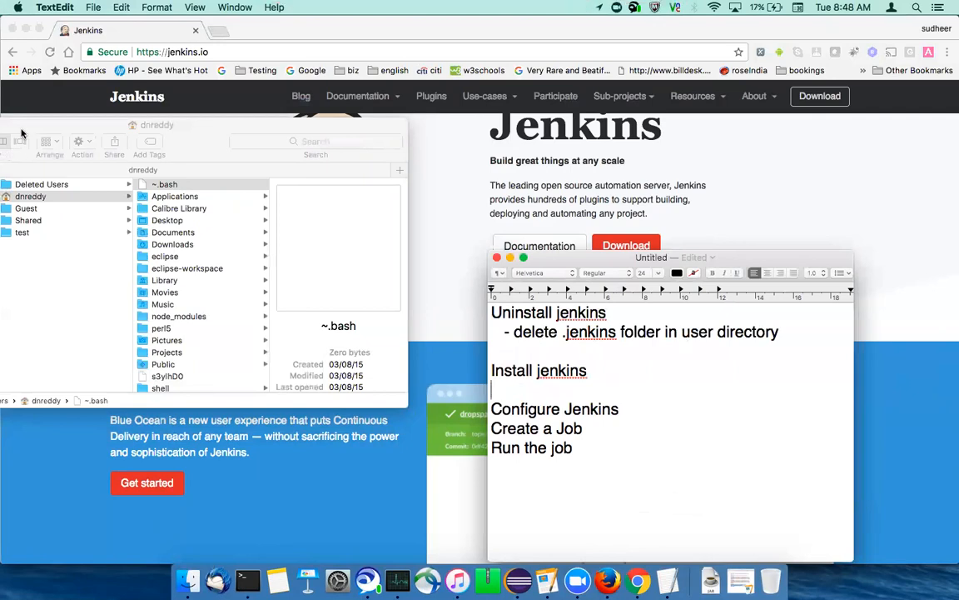
Switch to Chrome and open the Download page of the Jenkins website
drag(18, 123, 326, 221)
click(188, 232)
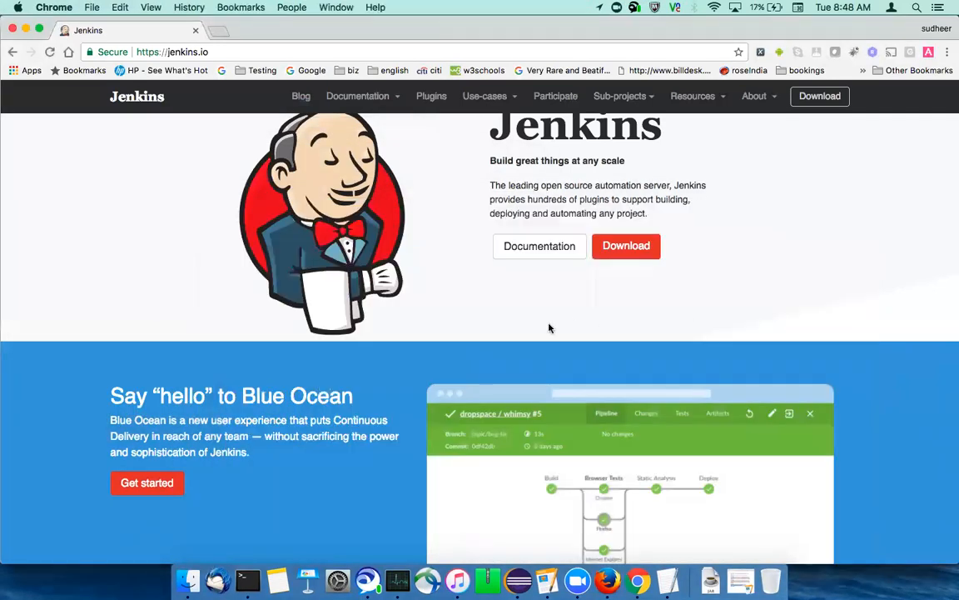
click(626, 245)
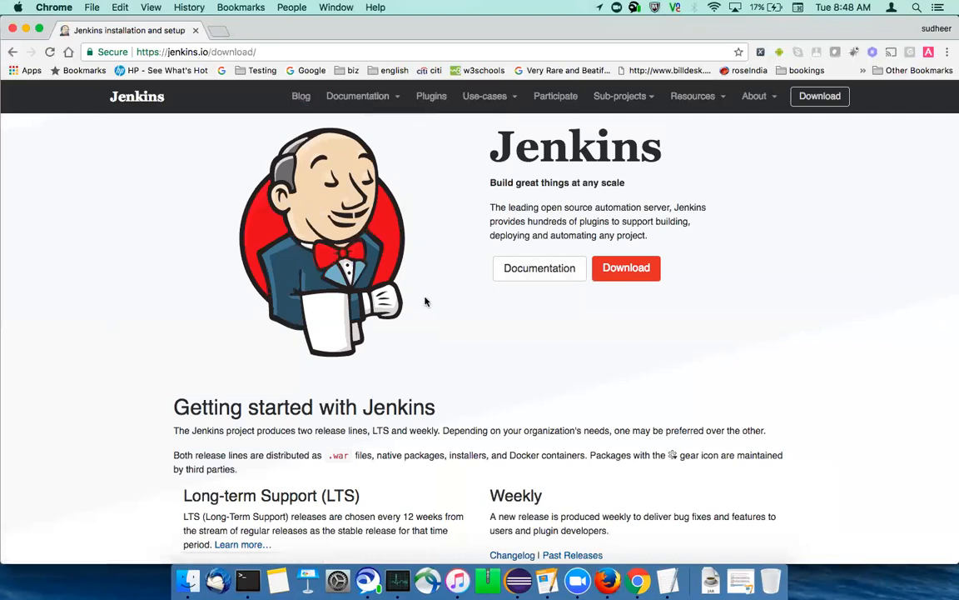
Download the Generic Java package (.war) of the Long-term Support release, Jenkins 2.89.2
scroll(318, 331, down, 3)
scroll(321, 425, down, 5)
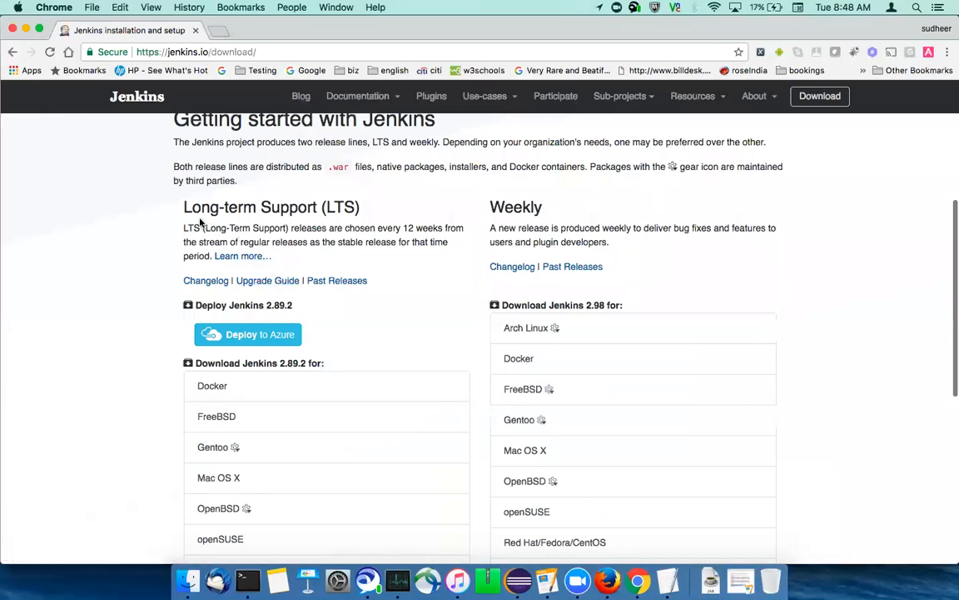
drag(183, 207, 372, 209)
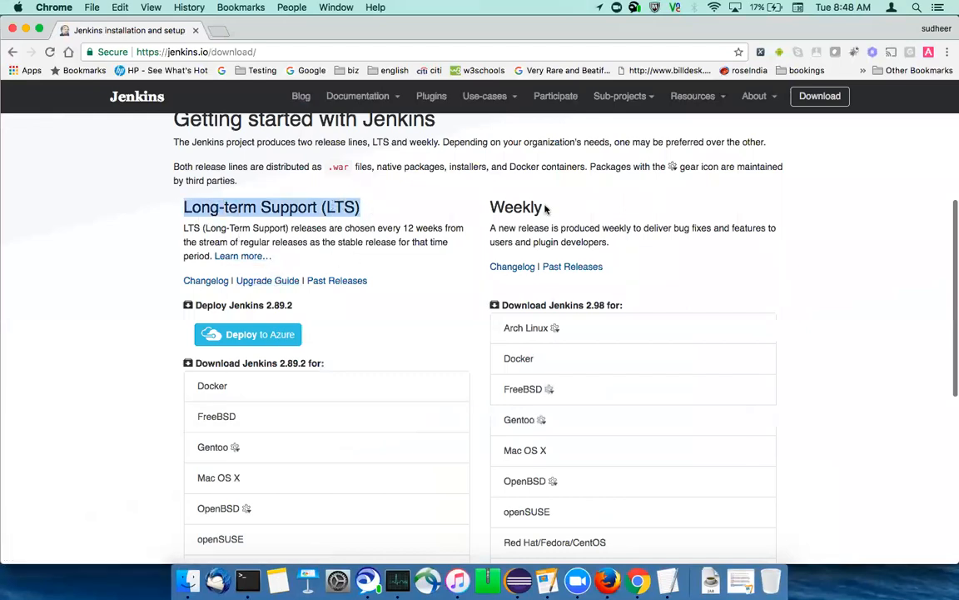
double_click(499, 206)
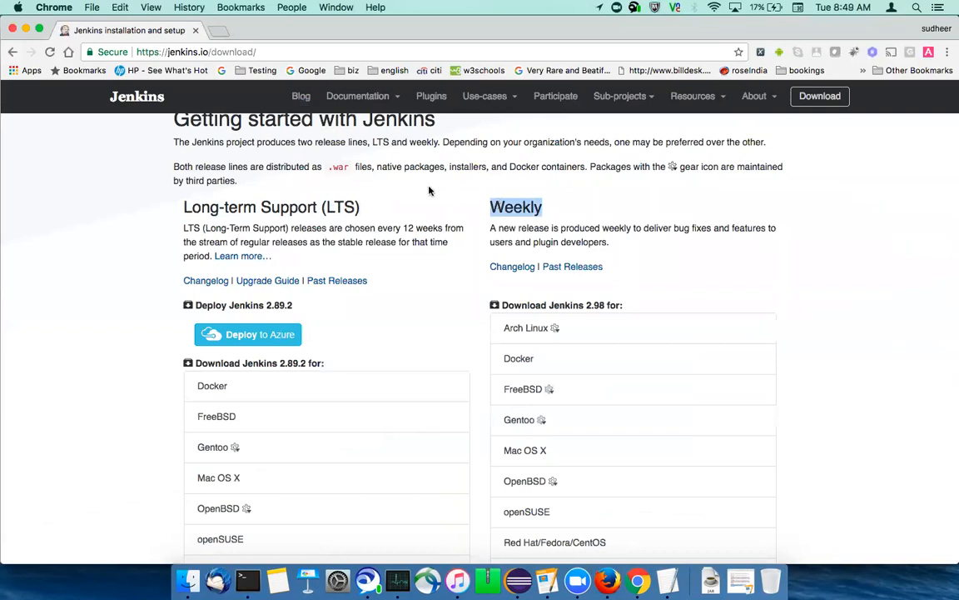
drag(192, 206, 359, 208)
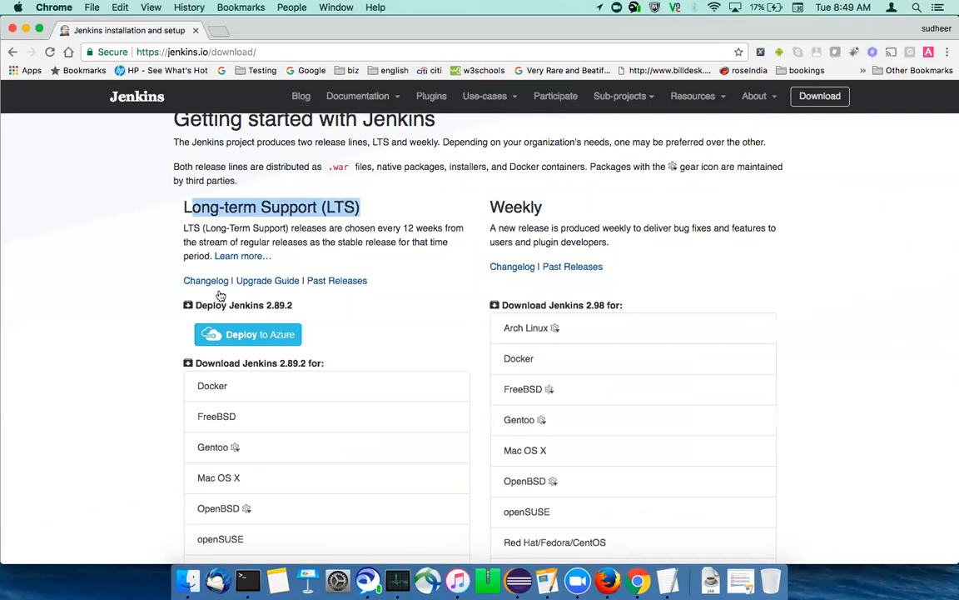
scroll(87, 364, down, 1)
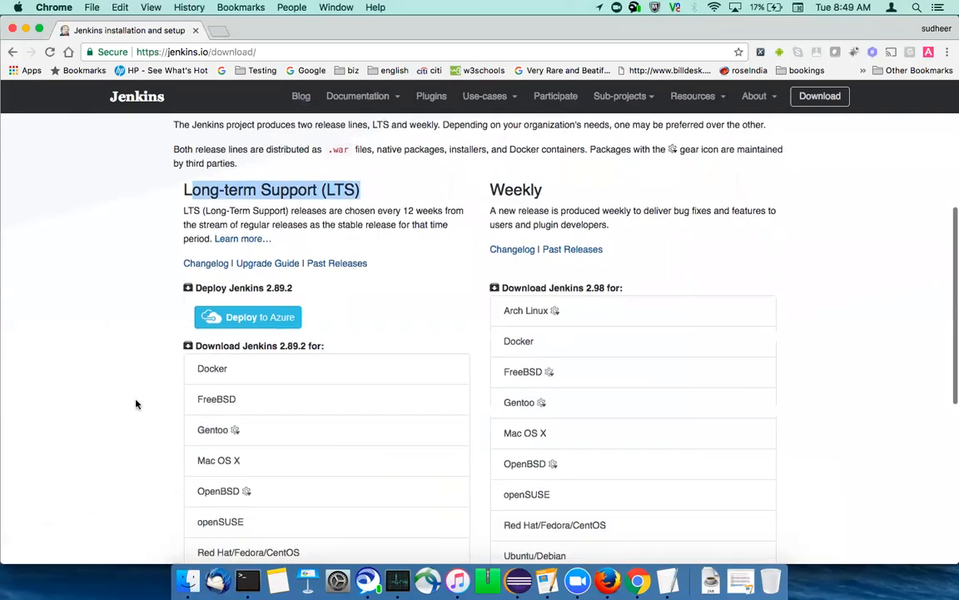
scroll(136, 403, down, 5)
scroll(137, 404, down, 1)
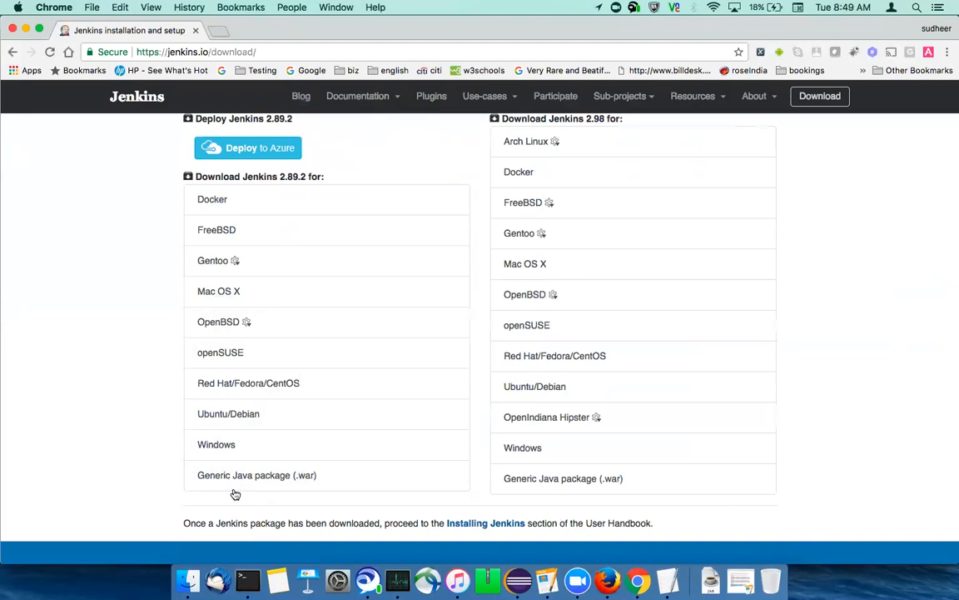
click(257, 480)
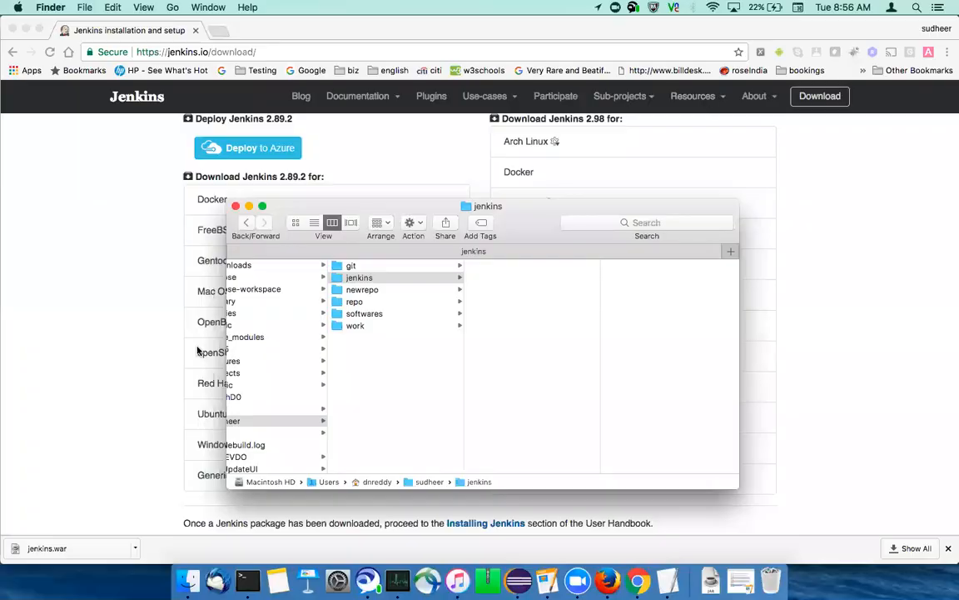
click(92, 408)
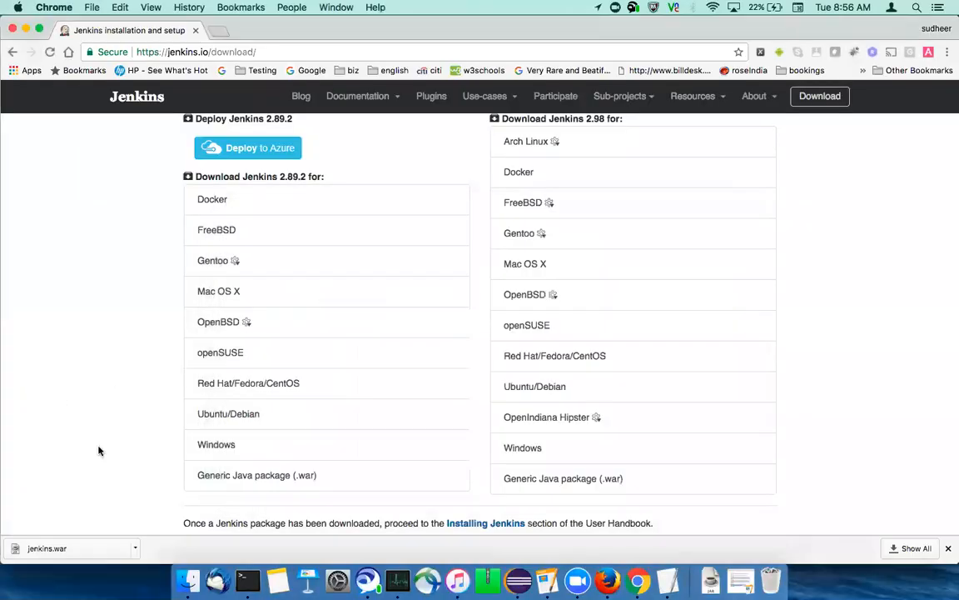
Reveal the downloaded jenkins.war file in Finder
click(136, 548)
click(138, 548)
click(135, 550)
click(171, 529)
Arrange the windows side by side and move jenkins.war from Downloads into the jenkins folder
drag(289, 30, 841, 152)
drag(416, 193, 657, 178)
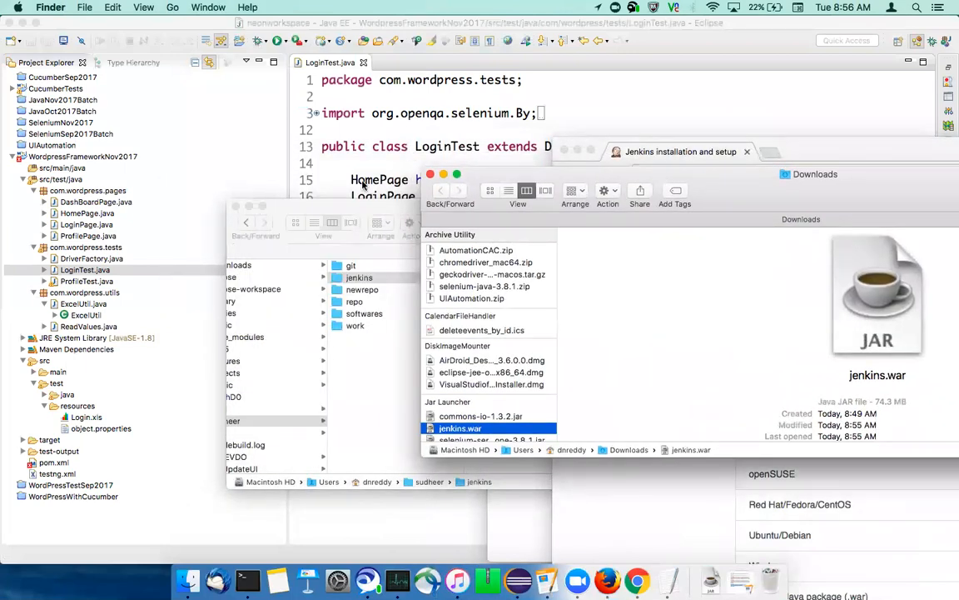
drag(523, 176, 844, 185)
drag(779, 437, 452, 351)
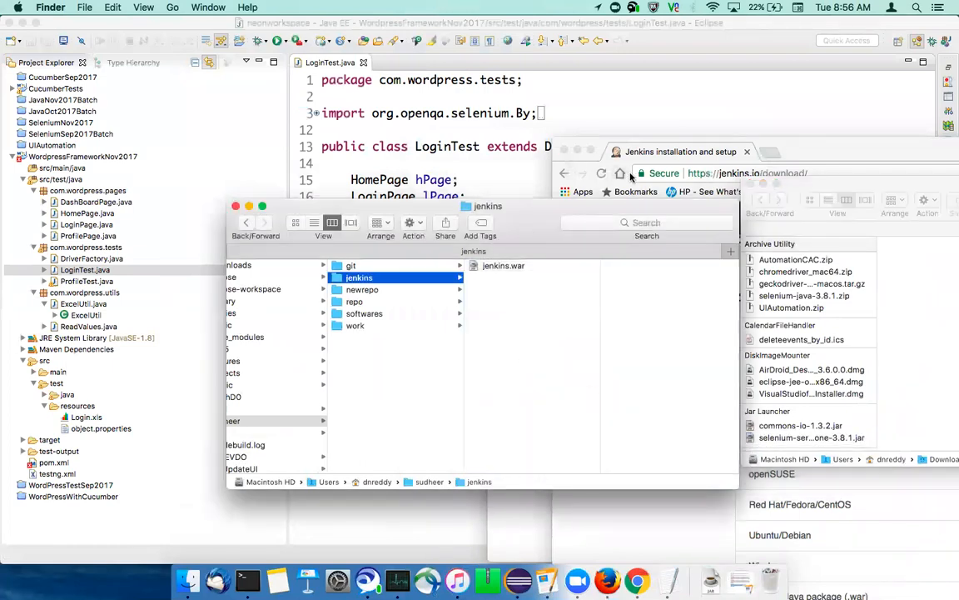
Close the Downloads window and move the Chrome and jenkins folder windows apart
click(751, 184)
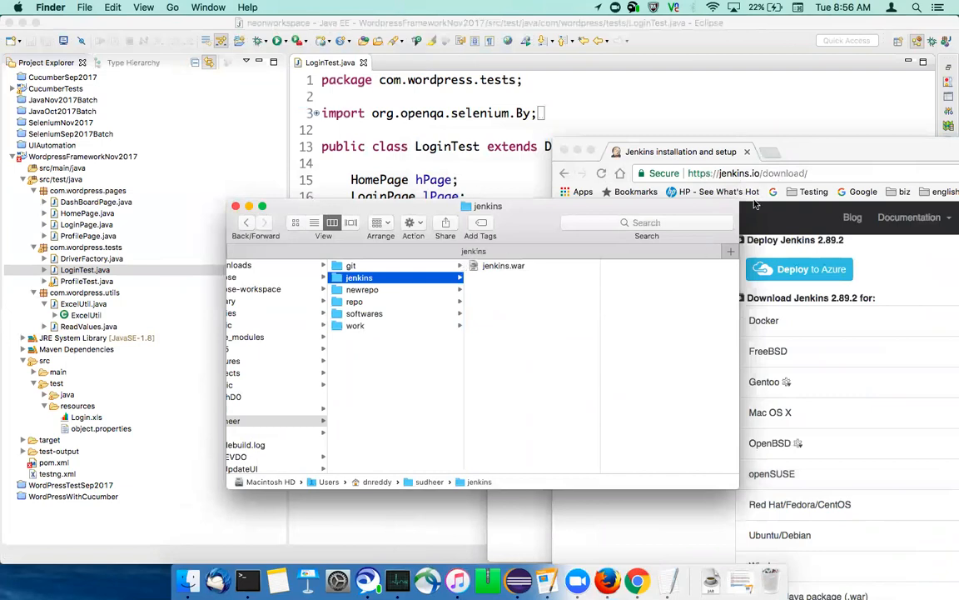
drag(816, 158, 945, 167)
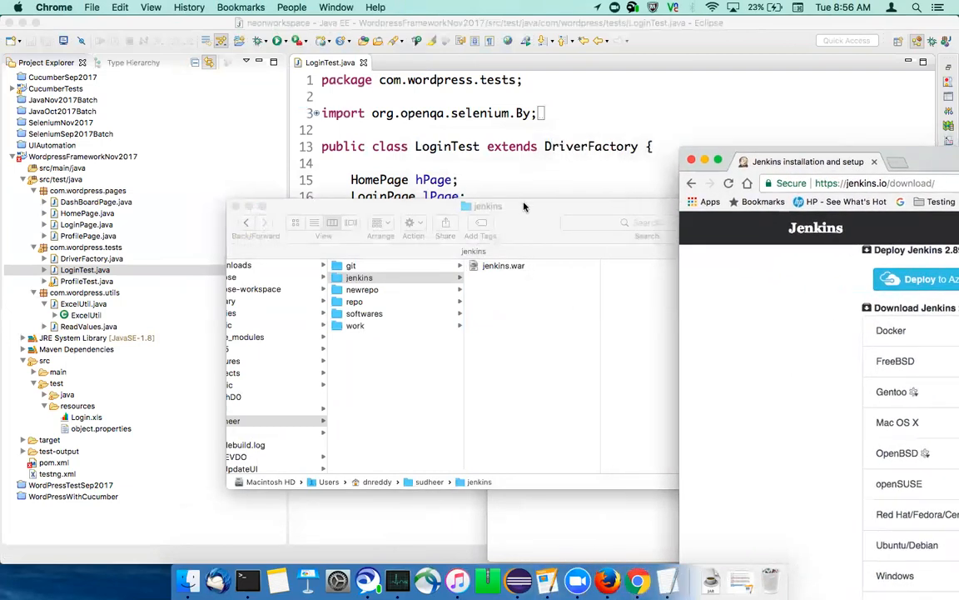
drag(527, 204, 451, 160)
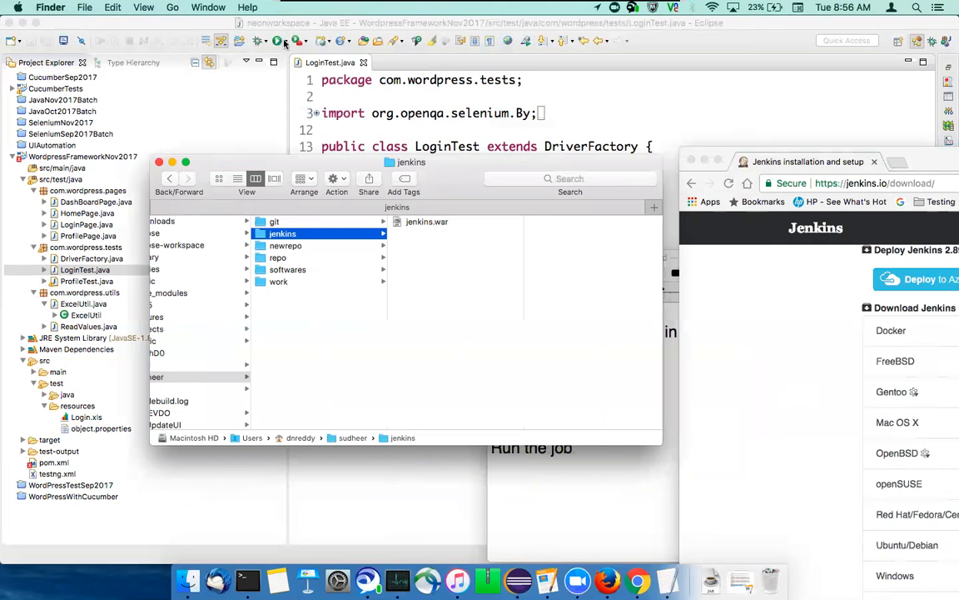
Switch to Terminal and change the working directory with cd to the jenkins folder containing jenkins.war
click(247, 576)
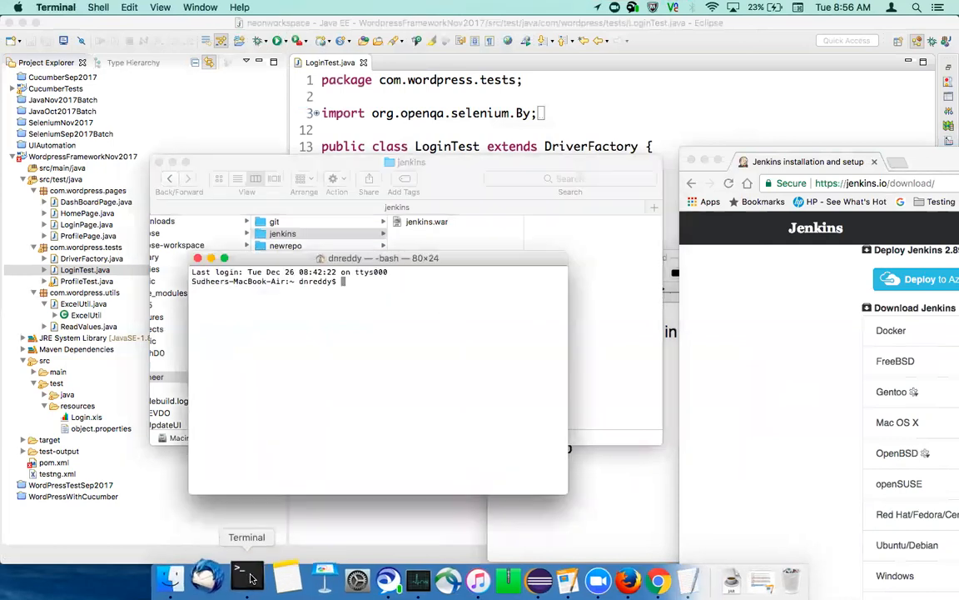
drag(444, 258, 503, 328)
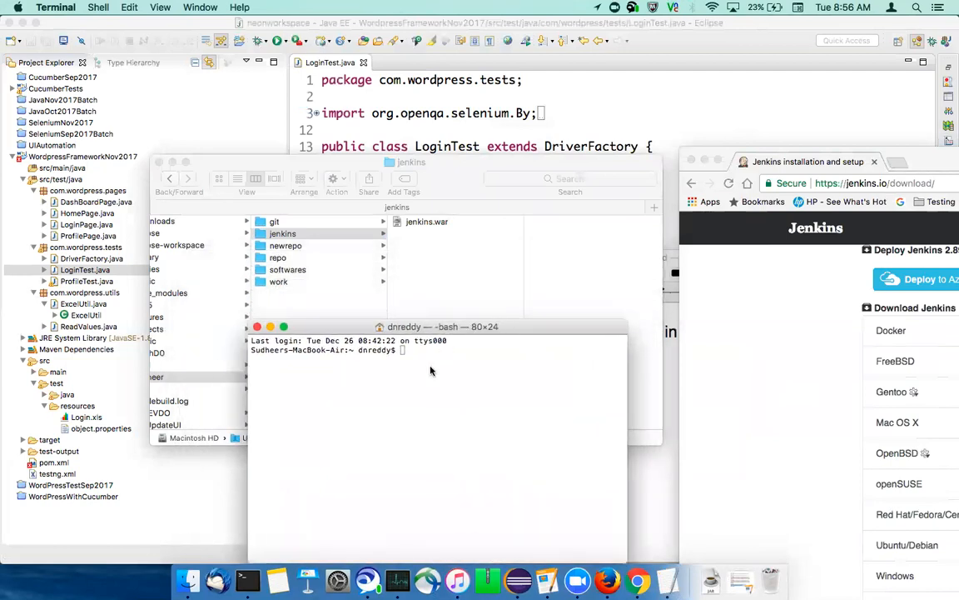
text(cd)
drag(275, 234, 450, 392)
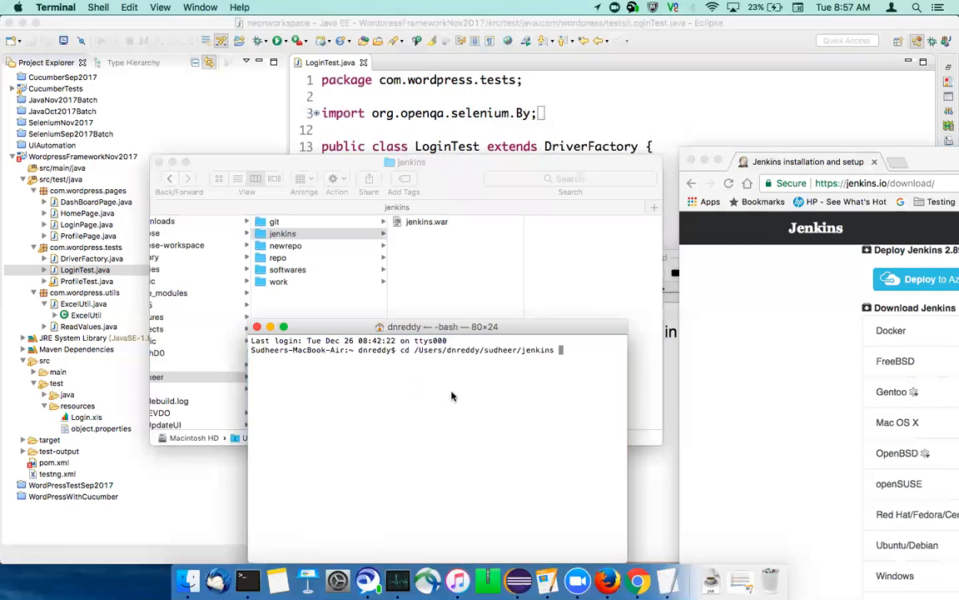
key(Return)
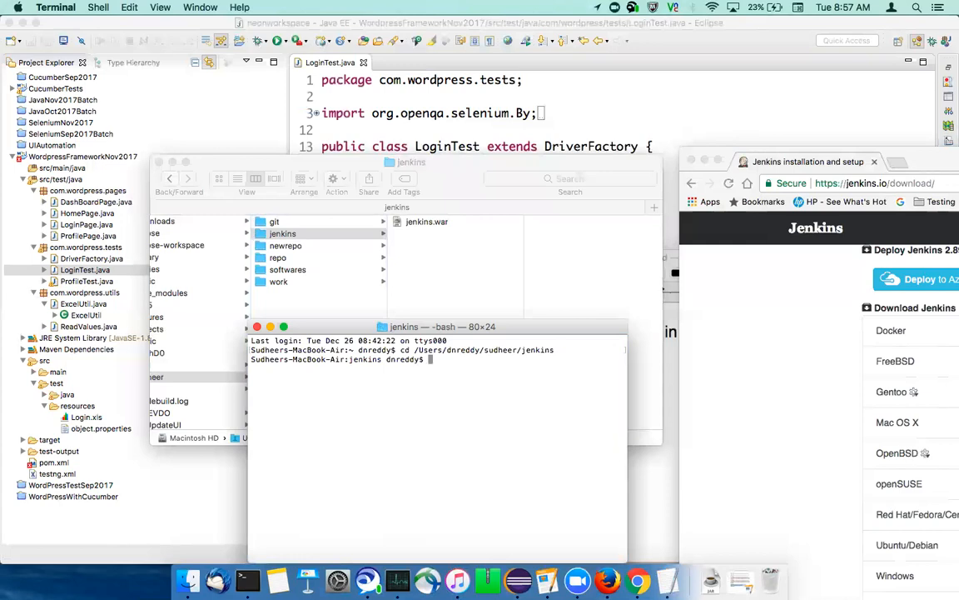
Launch the Jenkins server from the current folder with java -jar jenkins.war
text(java -jar jenkins.war)
key(Return)
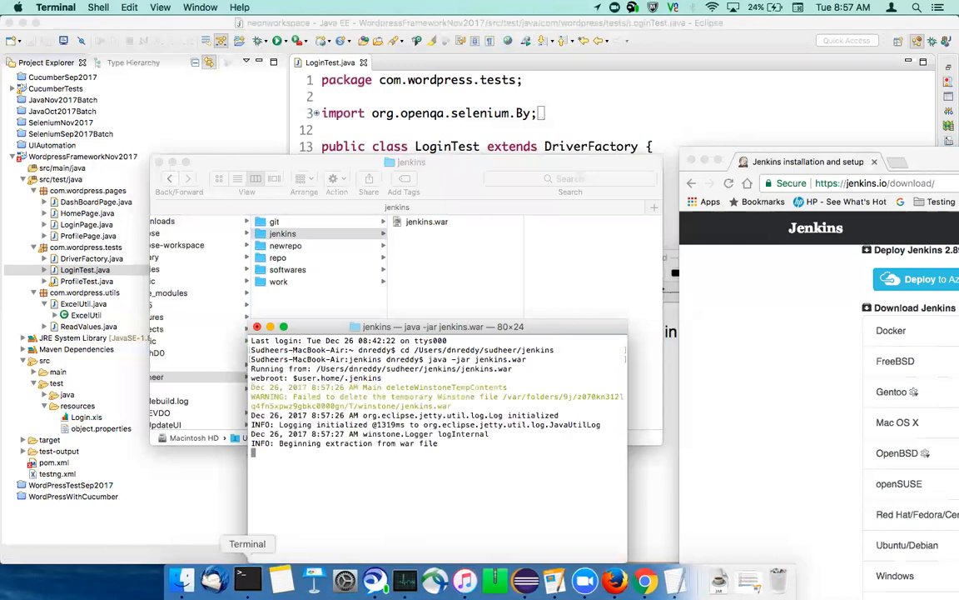
Switch to Finder and go directly to the hidden .jenkins folder in the user's home directory
click(190, 581)
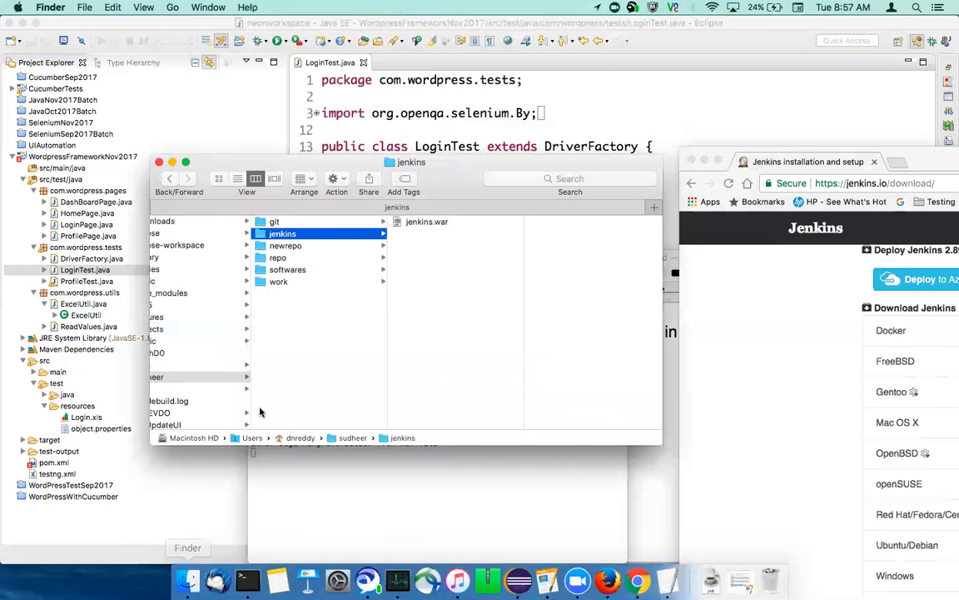
click(319, 475)
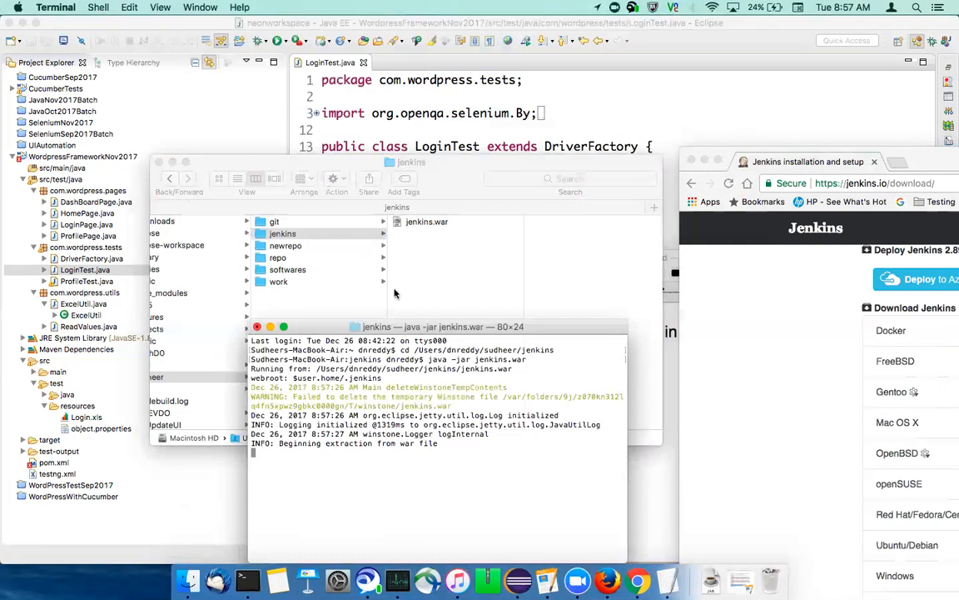
click(386, 255)
click(172, 6)
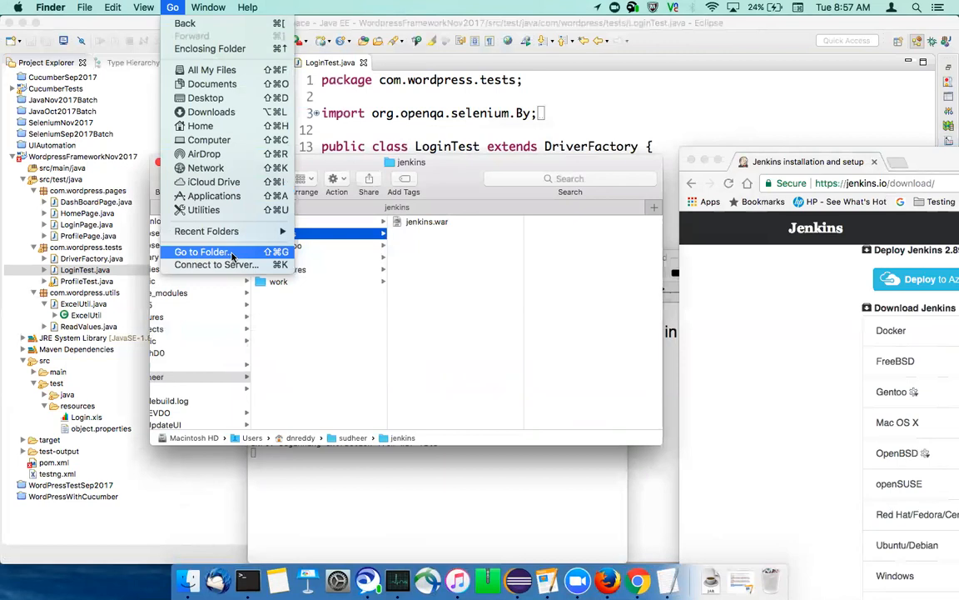
click(233, 253)
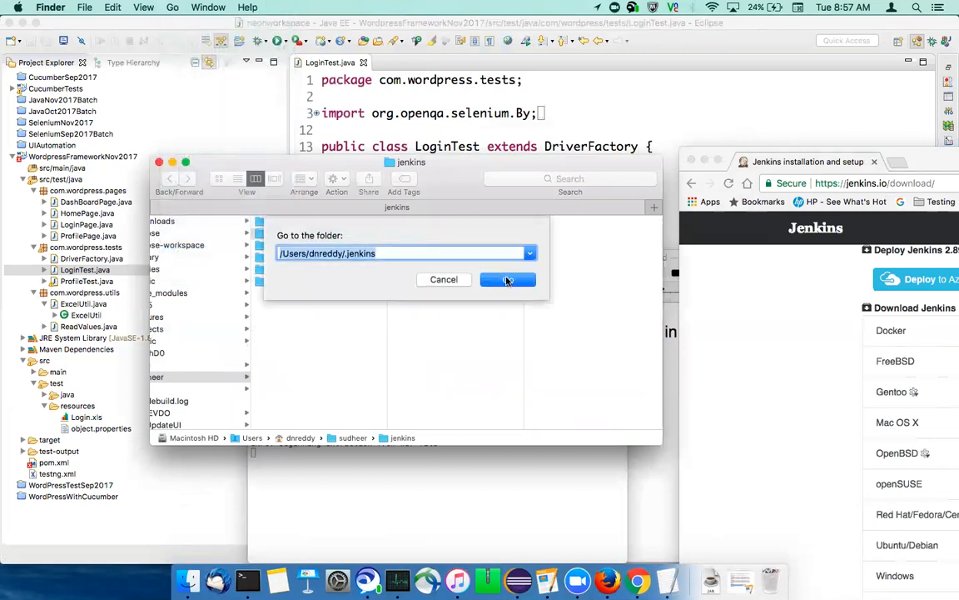
click(505, 279)
Reposition the .jenkins folder window to watch its generated files alongside the Terminal output
drag(404, 160, 392, 455)
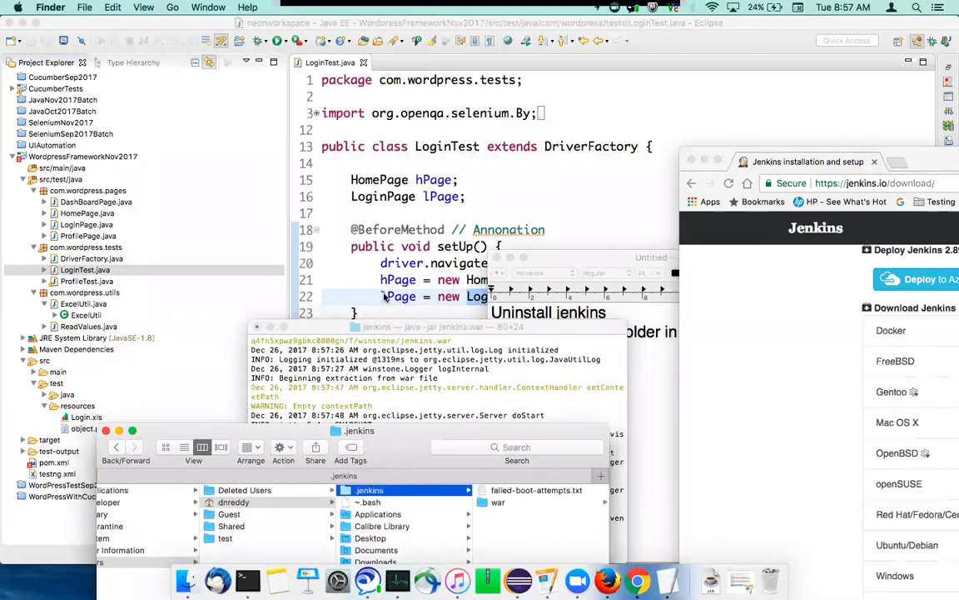
drag(404, 442, 369, 273)
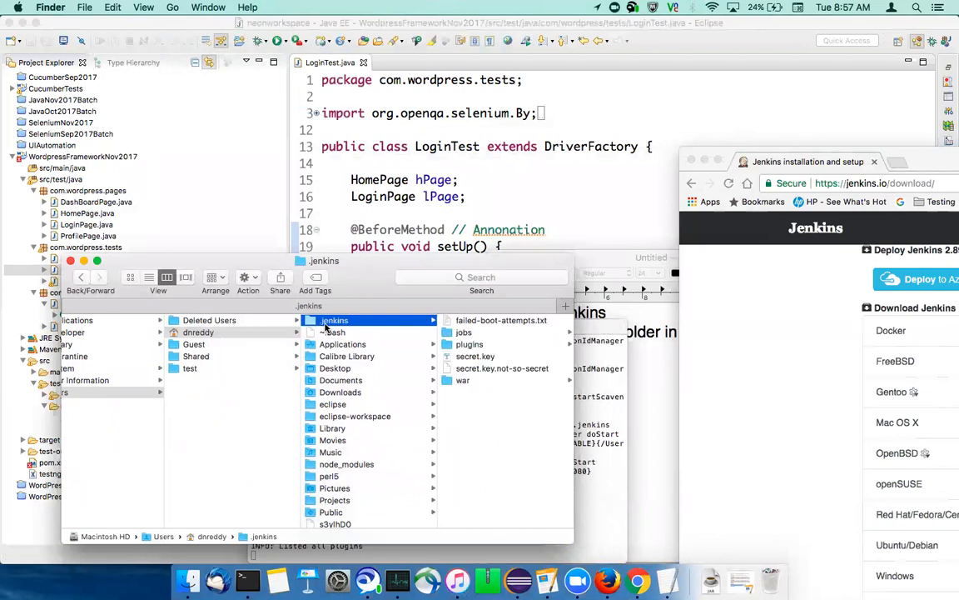
drag(364, 290, 277, 184)
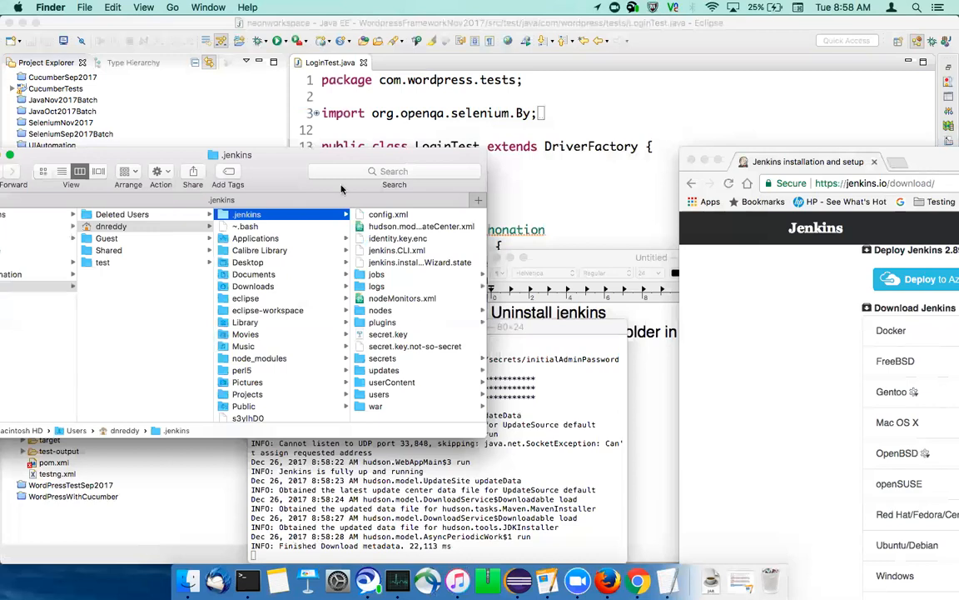
drag(288, 177, 632, 139)
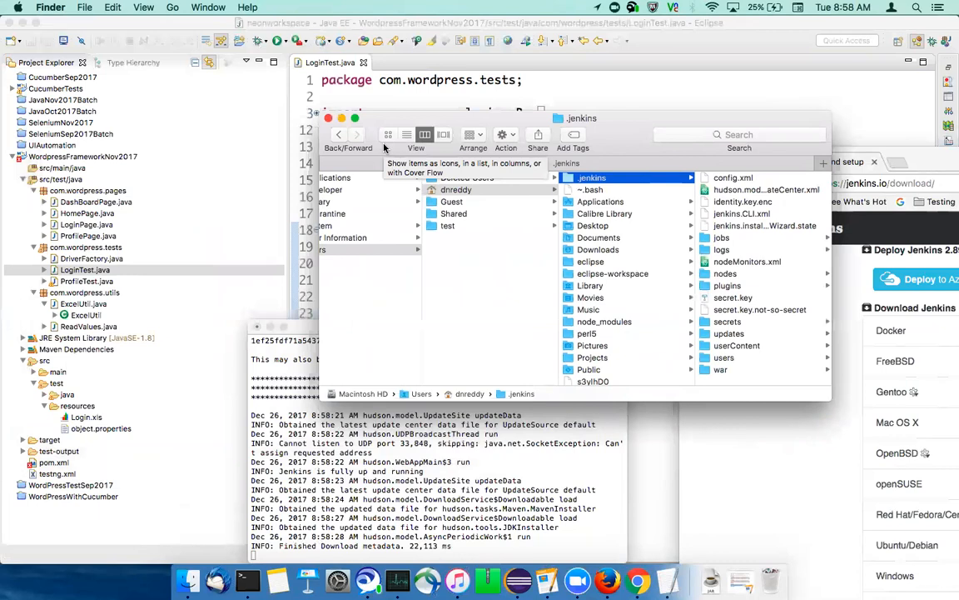
Minimise the Finder and TextEdit windows, bring Terminal forward, and locate the initial admin password in the startup log
click(341, 119)
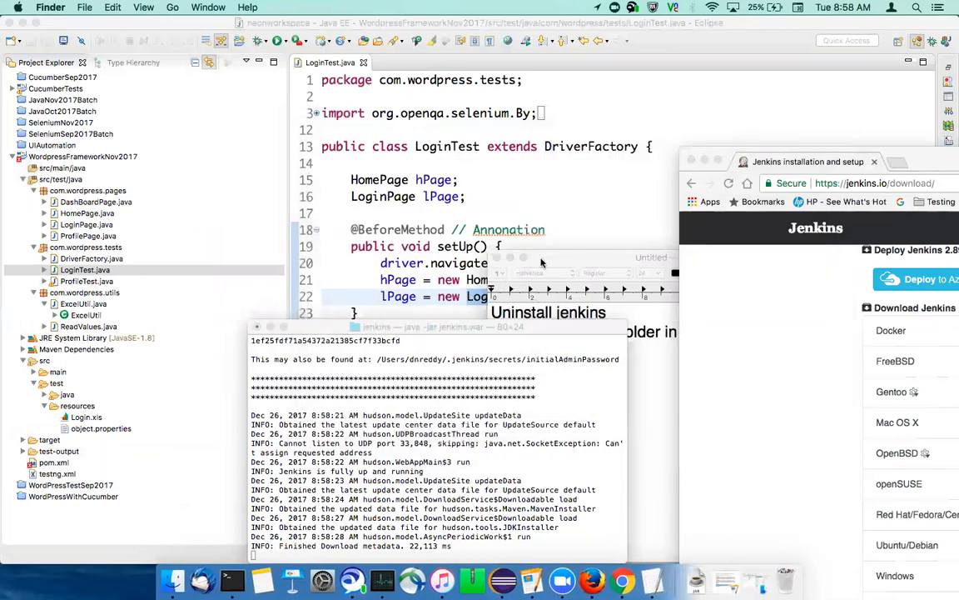
click(542, 262)
click(510, 258)
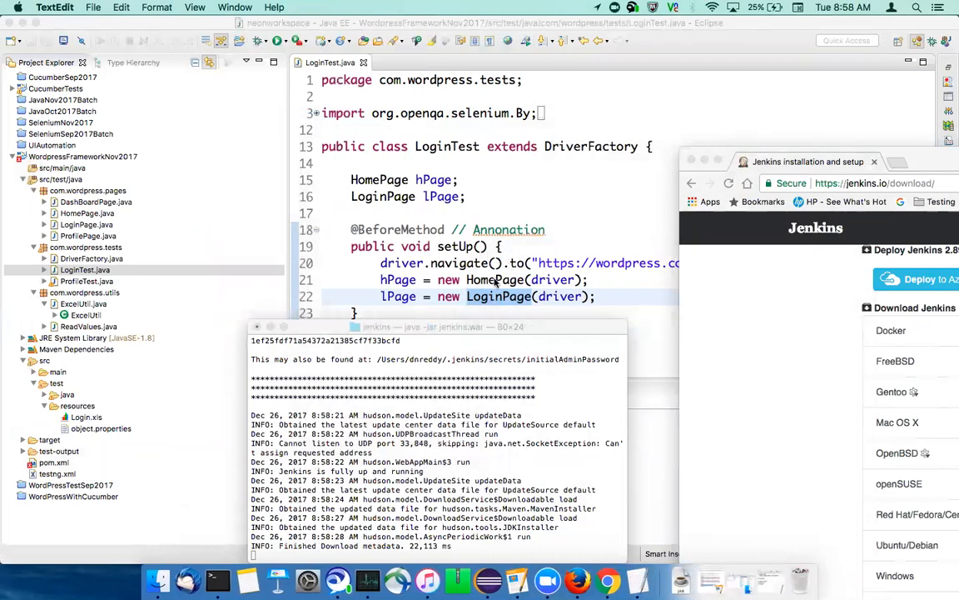
drag(445, 326, 393, 156)
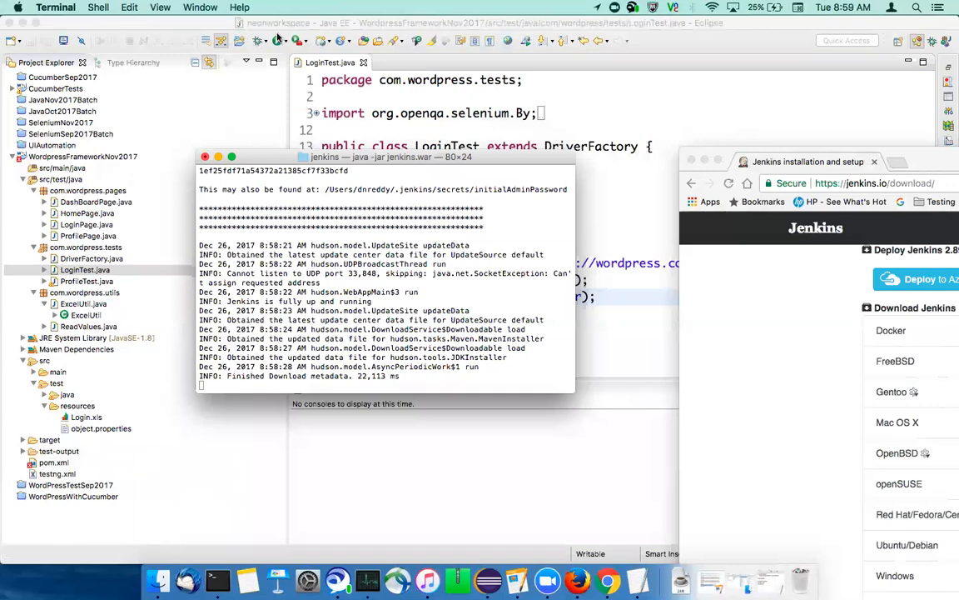
scroll(261, 248, up, 1)
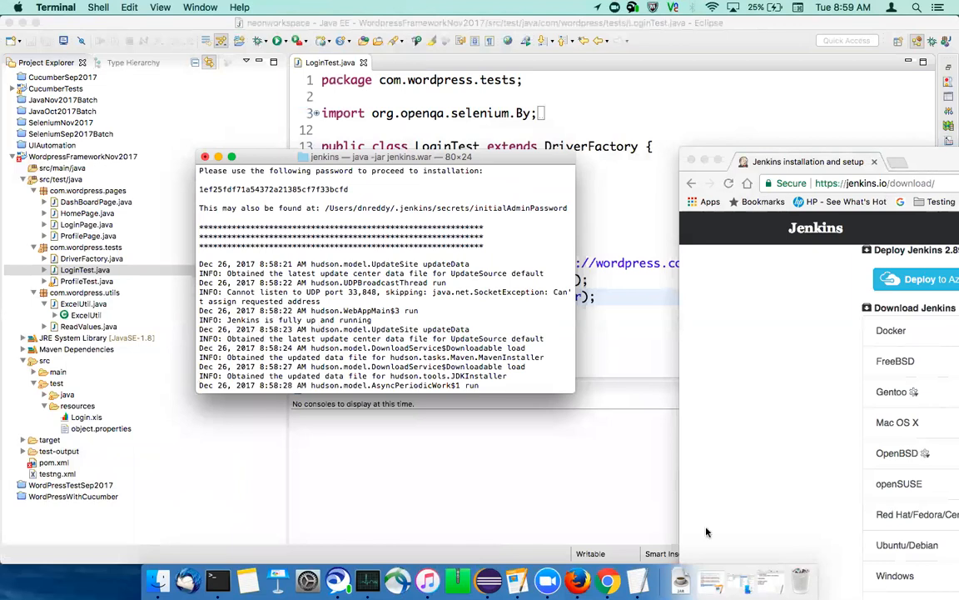
Switch to Chrome, load localhost:8080 in a new tab and enlarge the browser window to fill the screen
click(608, 581)
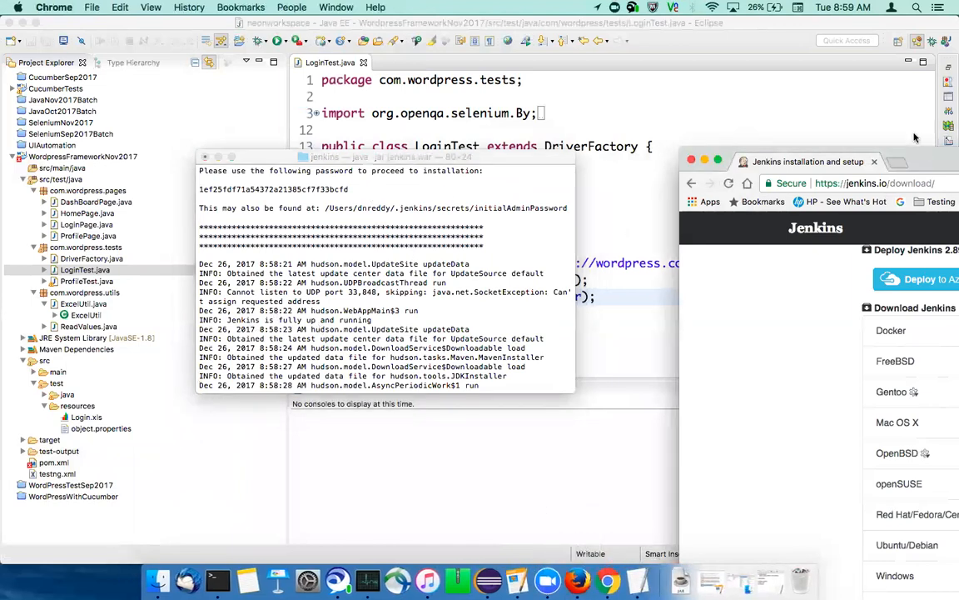
drag(910, 167, 304, 144)
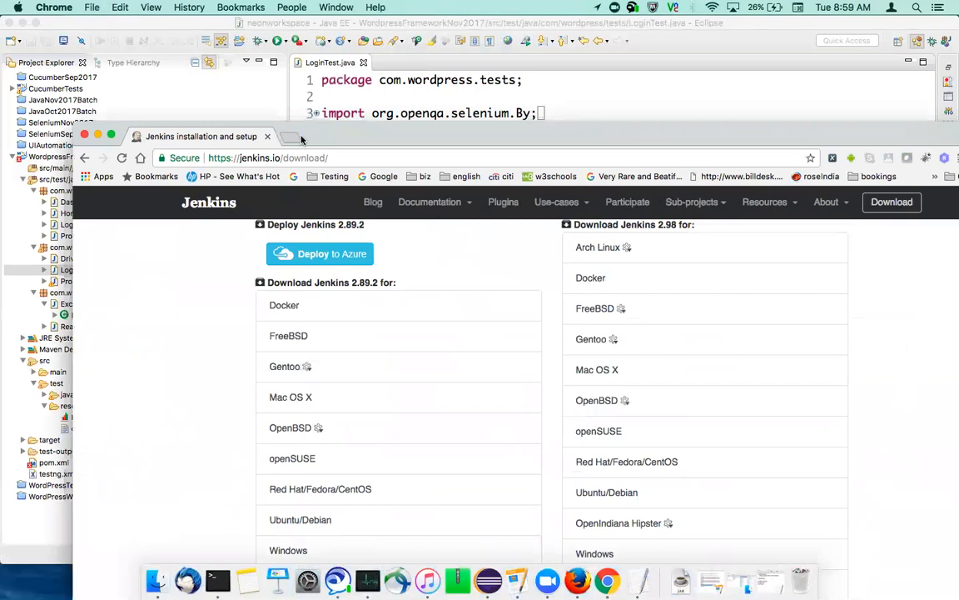
click(296, 137)
text(lo)
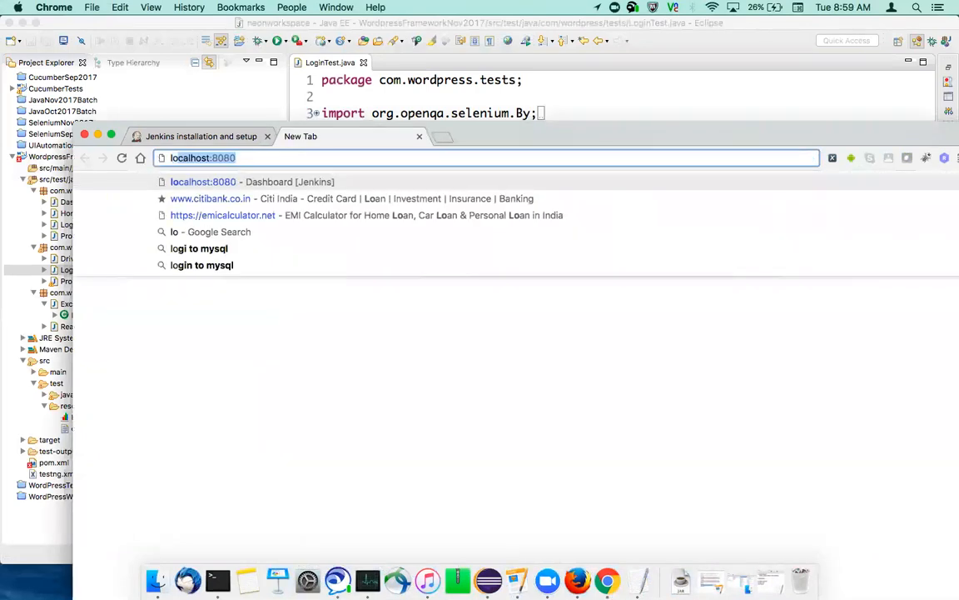
text(calhost)
key(Return)
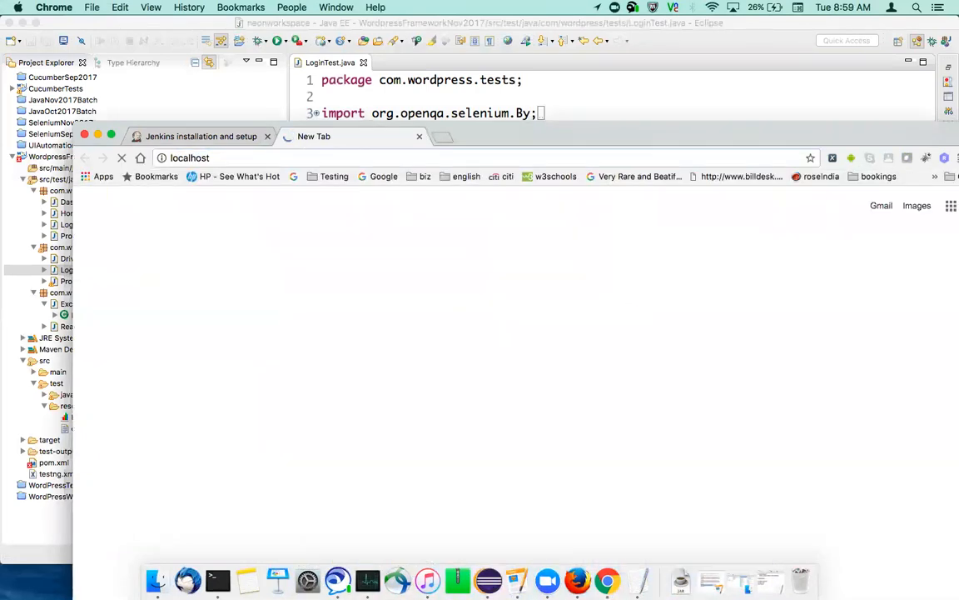
click(286, 162)
click(293, 162)
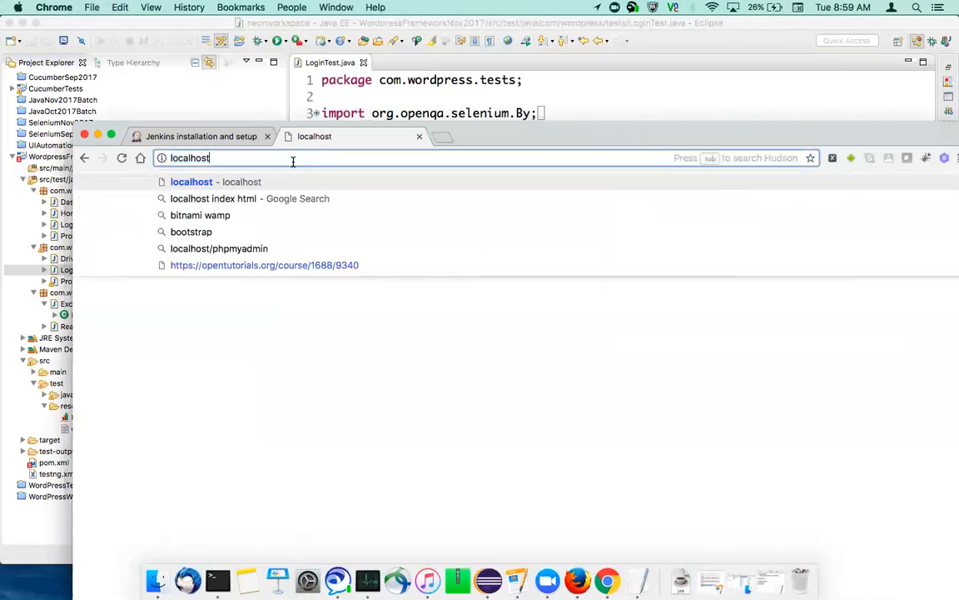
text(:8080)
key(Return)
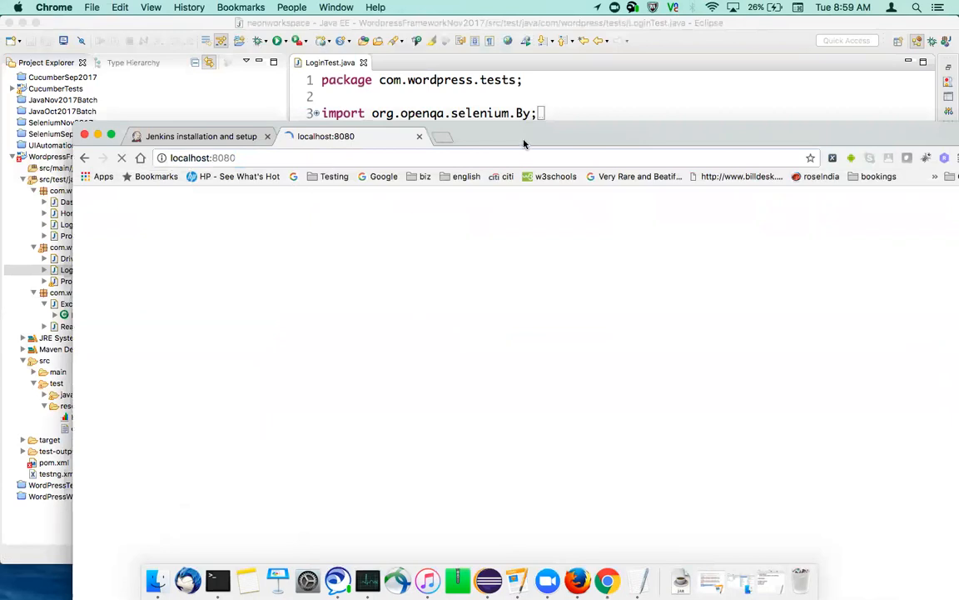
double_click(544, 139)
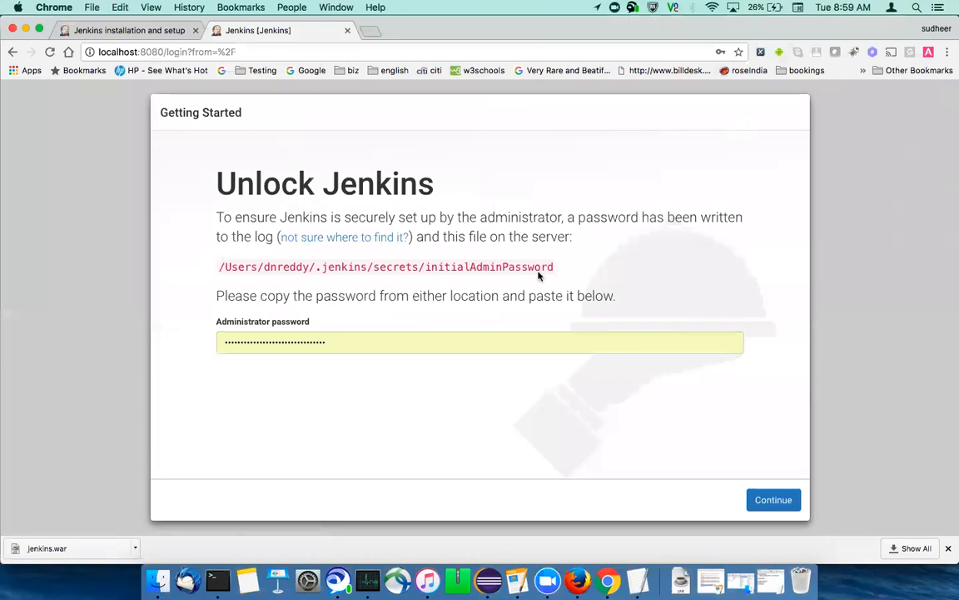
Copy the initialAdminPassword file path from the Unlock Jenkins page and go to that path in Finder
drag(554, 268, 207, 270)
key(super+c)
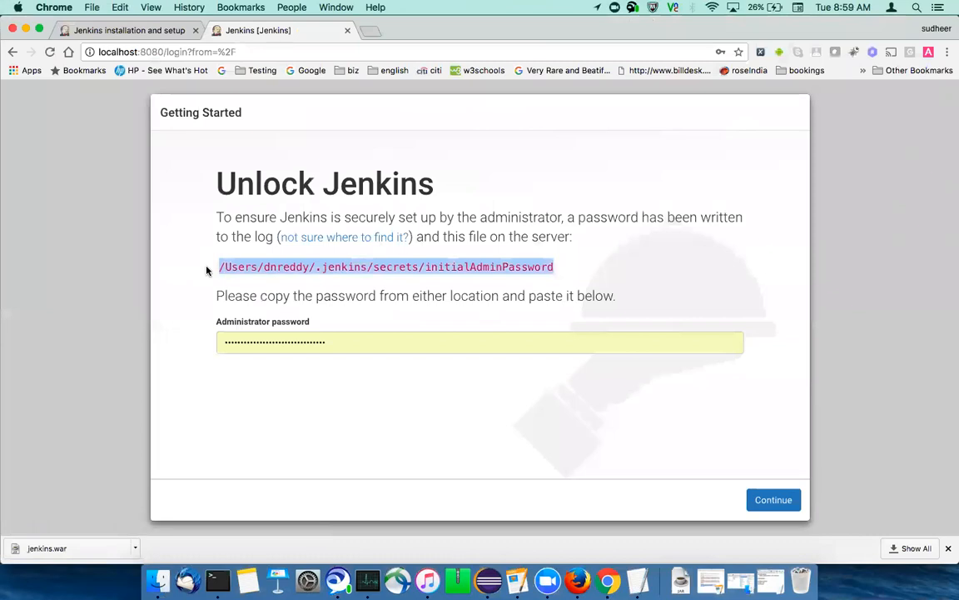
click(159, 581)
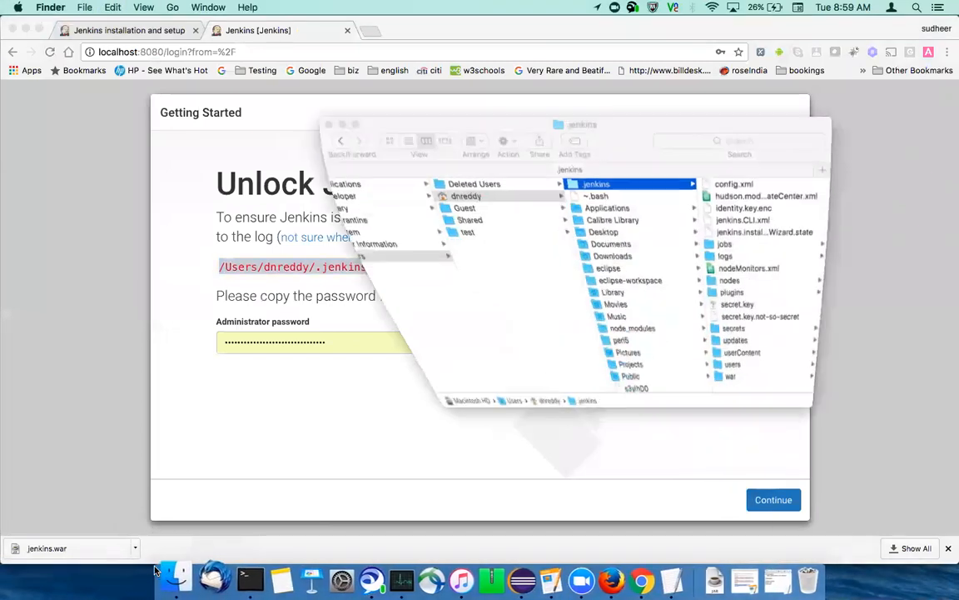
click(173, 7)
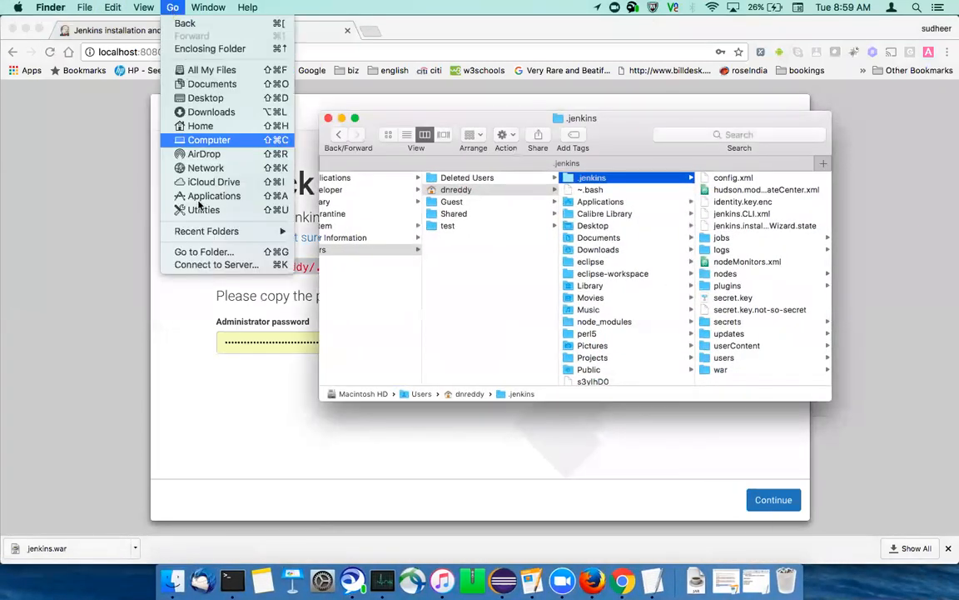
click(207, 249)
key(super+v)
key(Return)
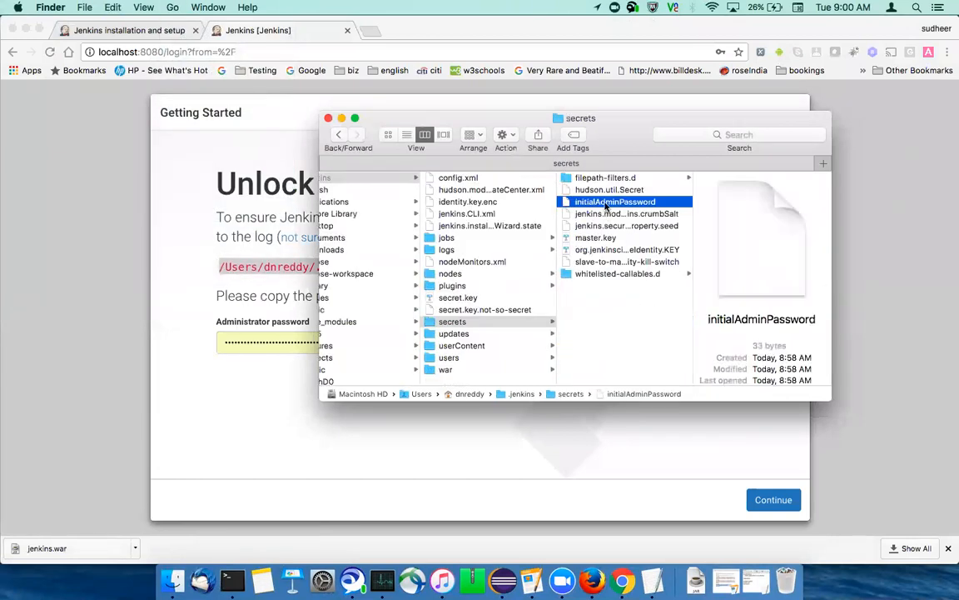
Open the initialAdminPassword file in TextEdit, copy the password it contains, and return to the Unlock Jenkins page
right_click(619, 215)
mouse_move(646, 221)
click(837, 219)
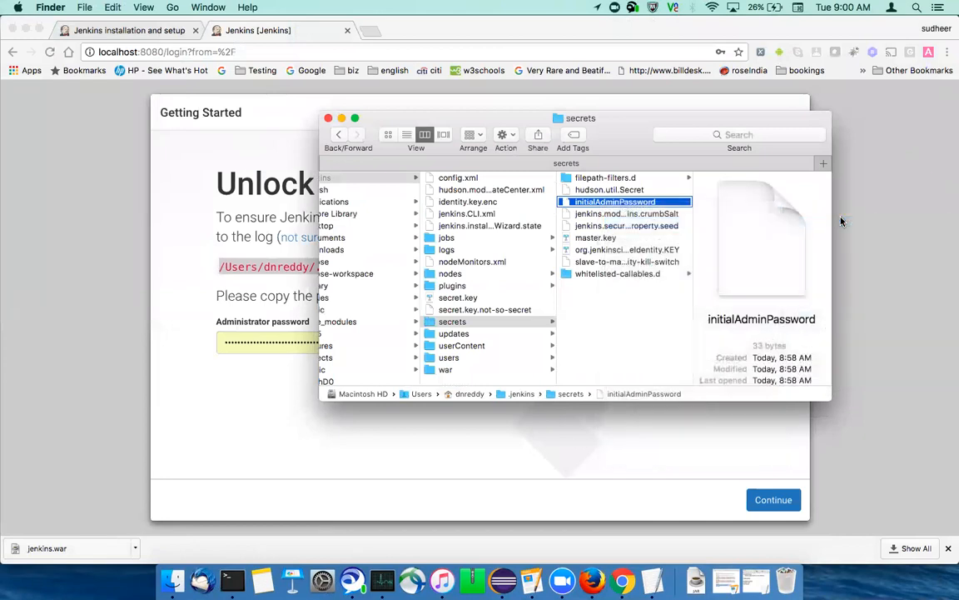
key(super+a)
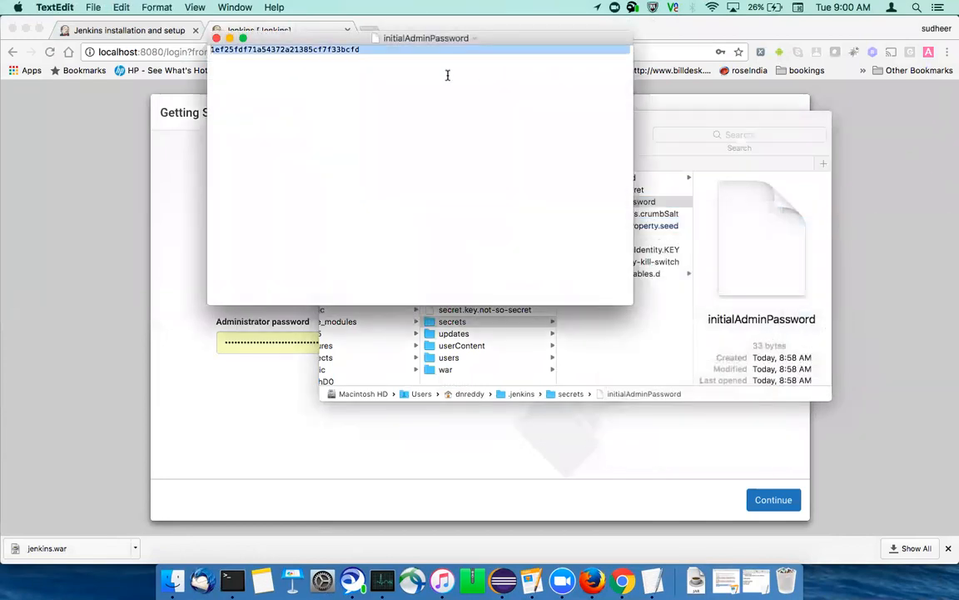
drag(363, 49, 198, 43)
click(87, 216)
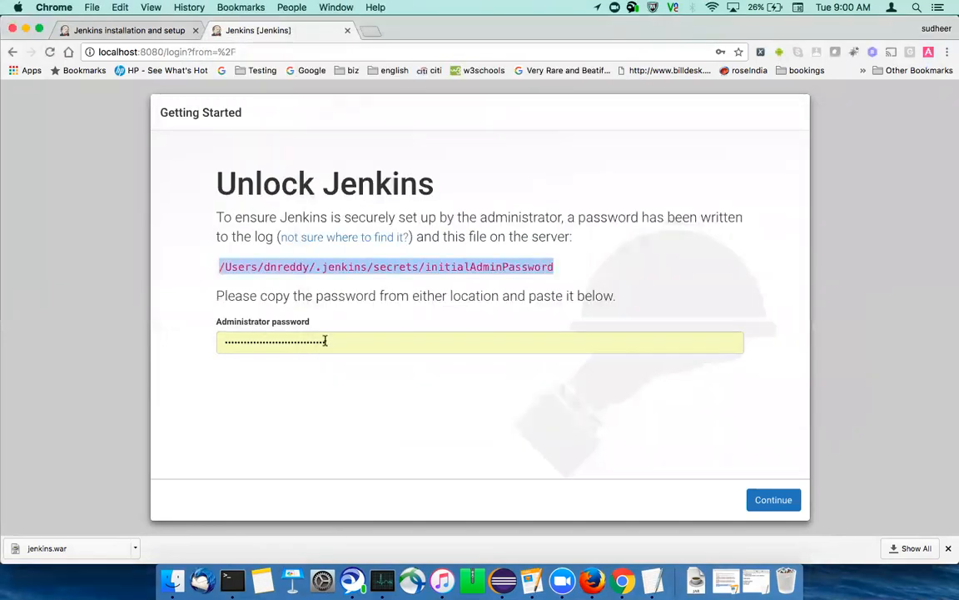
Replace the contents of the Administrator password field with the copied password and continue to unlock Jenkins
click(332, 341)
key(super+a)
key(super+v)
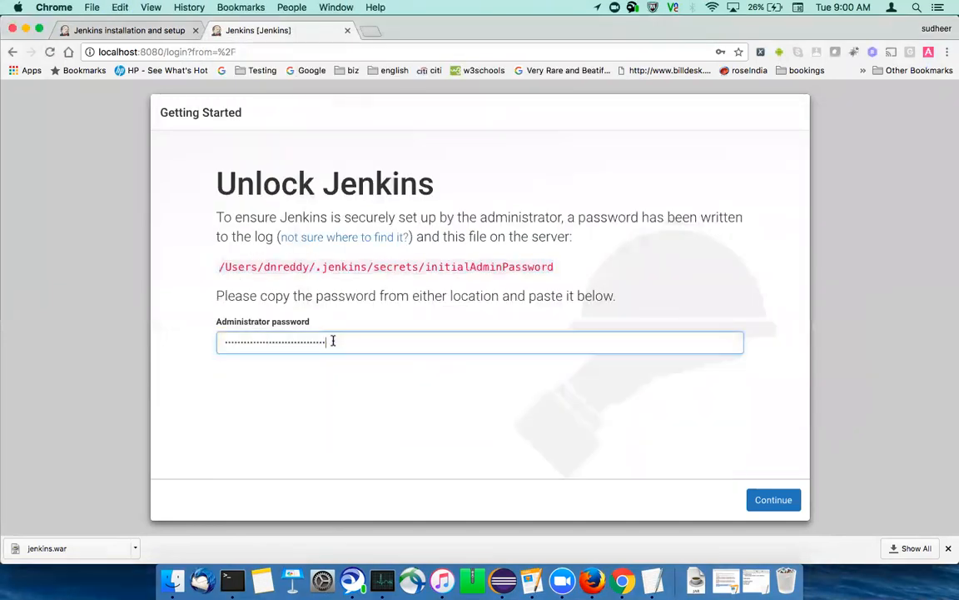
click(783, 500)
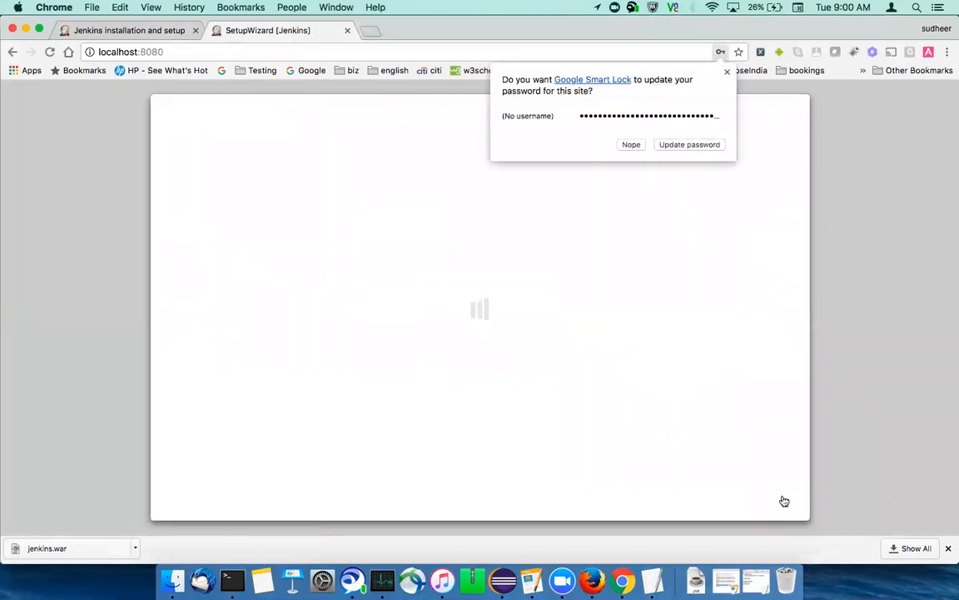
Decline updating the saved browser password and install the suggested Jenkins plugins
click(632, 144)
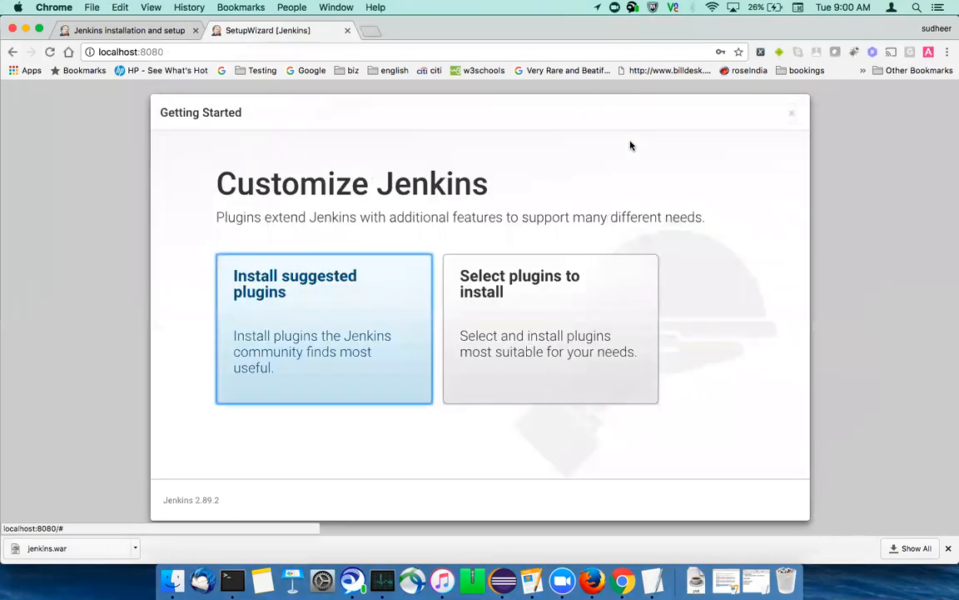
click(330, 301)
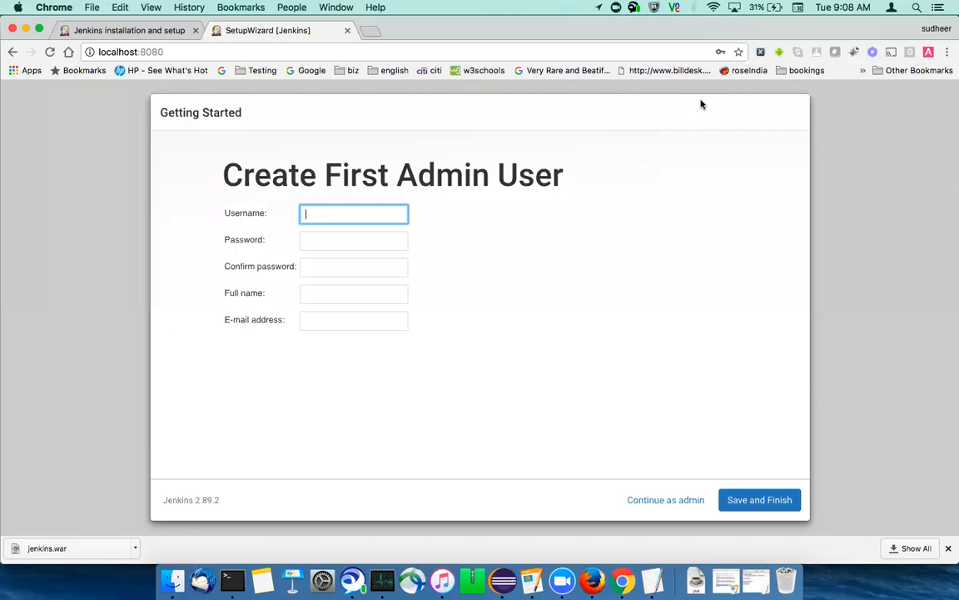
Fill in the first admin user's username, and enter the account password in both the Password and Confirm password fields
click(366, 213)
text(sudheer)
click(302, 242)
click(317, 239)
text(•••••••)
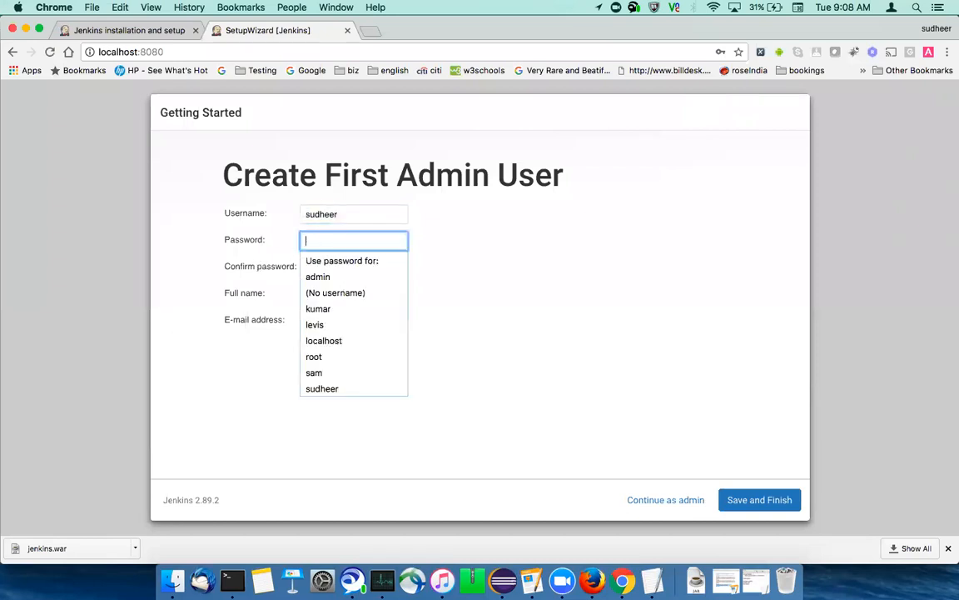
click(309, 265)
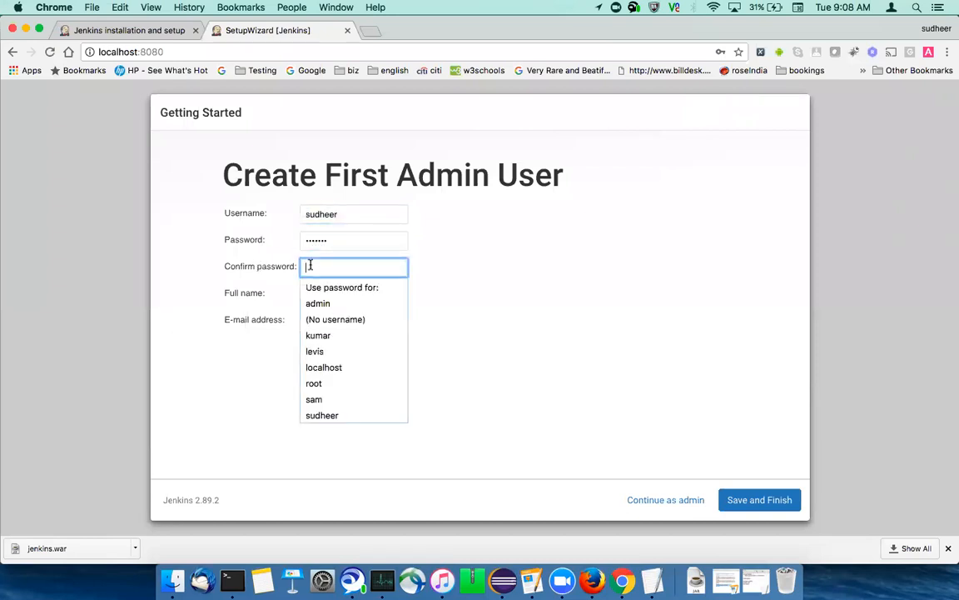
text(•••••••)
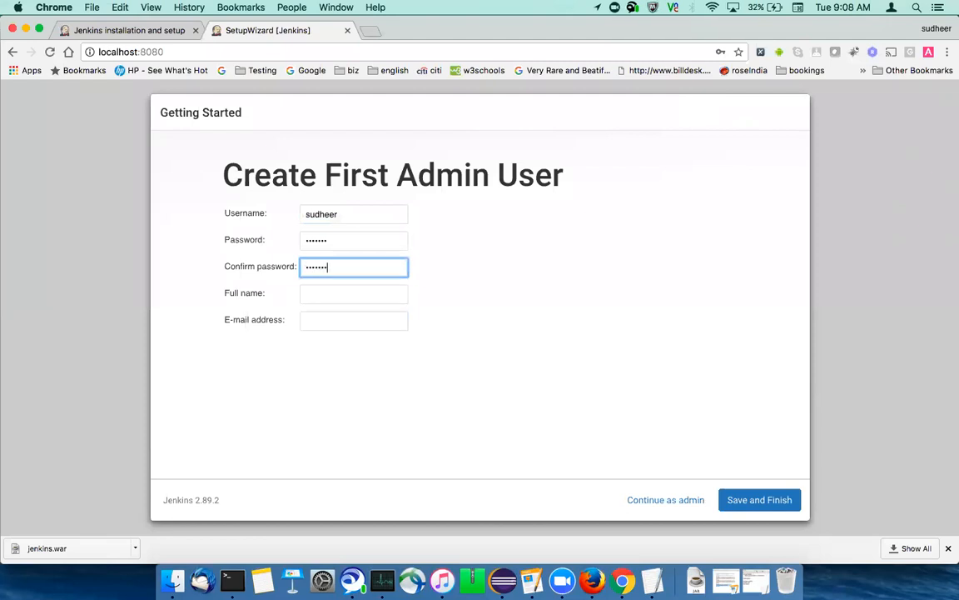
Fill in the admin user's full name and complete the e-mail address from the browser's autofill suggestion
click(312, 293)
text(sudheer )
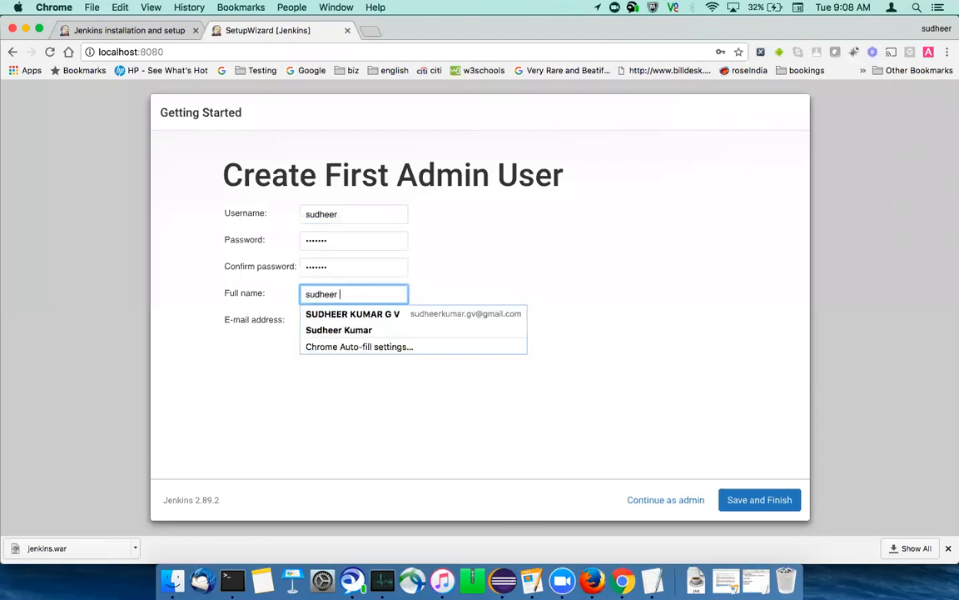
text(kumar)
click(307, 322)
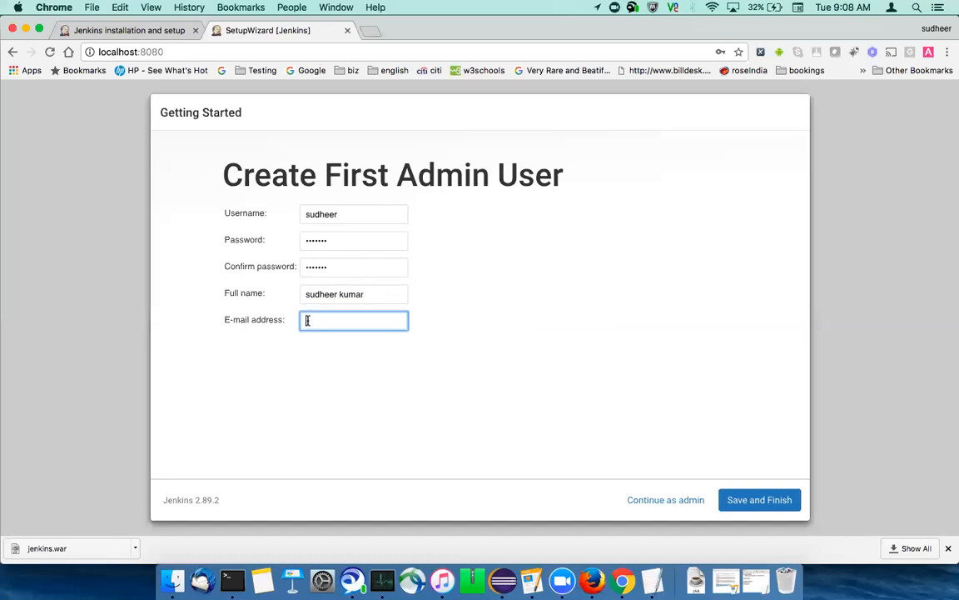
text(sudheer)
key(Down)
key(Return)
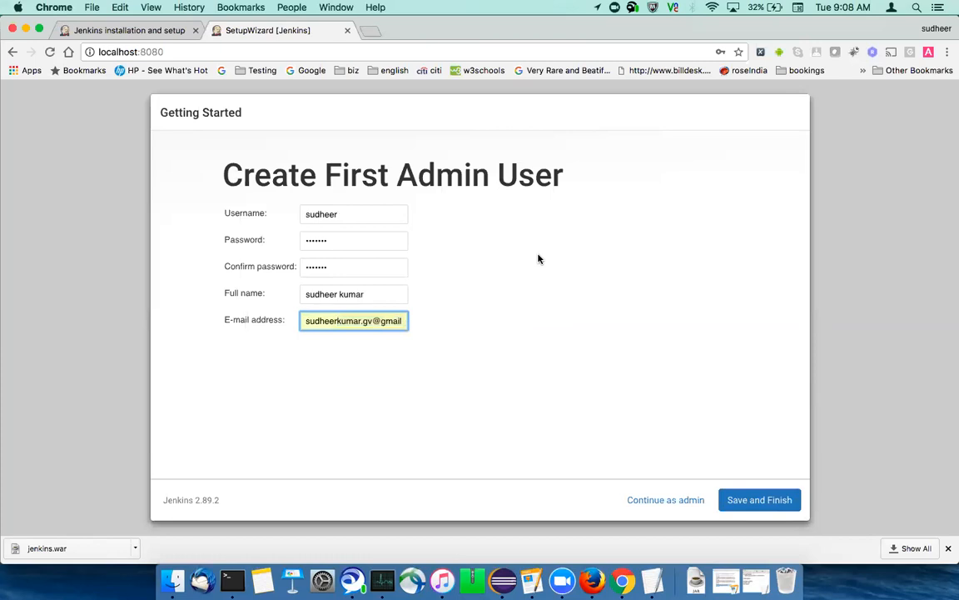
Save the first admin user, finish the setup wizard and start using Jenkins
click(759, 499)
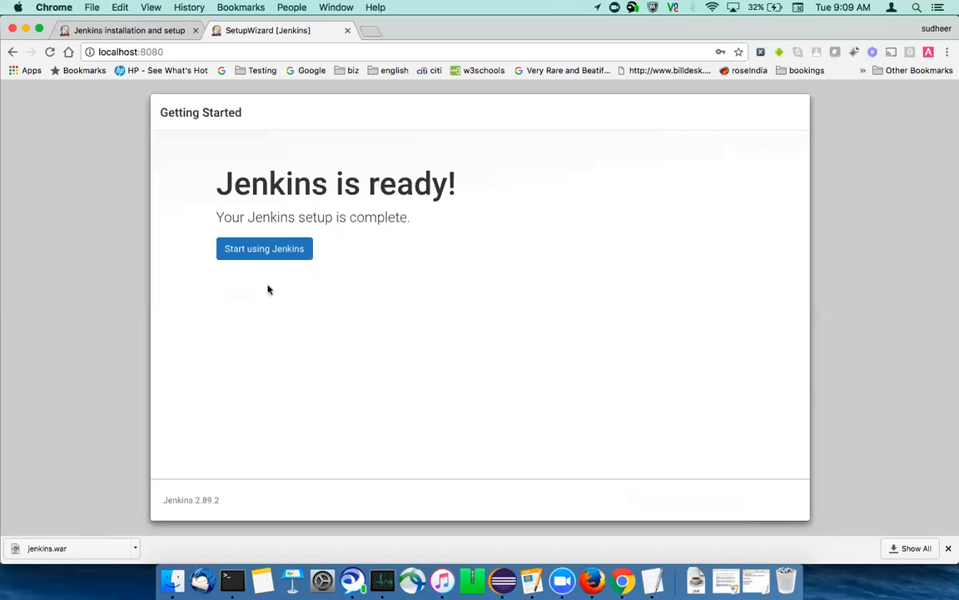
click(279, 253)
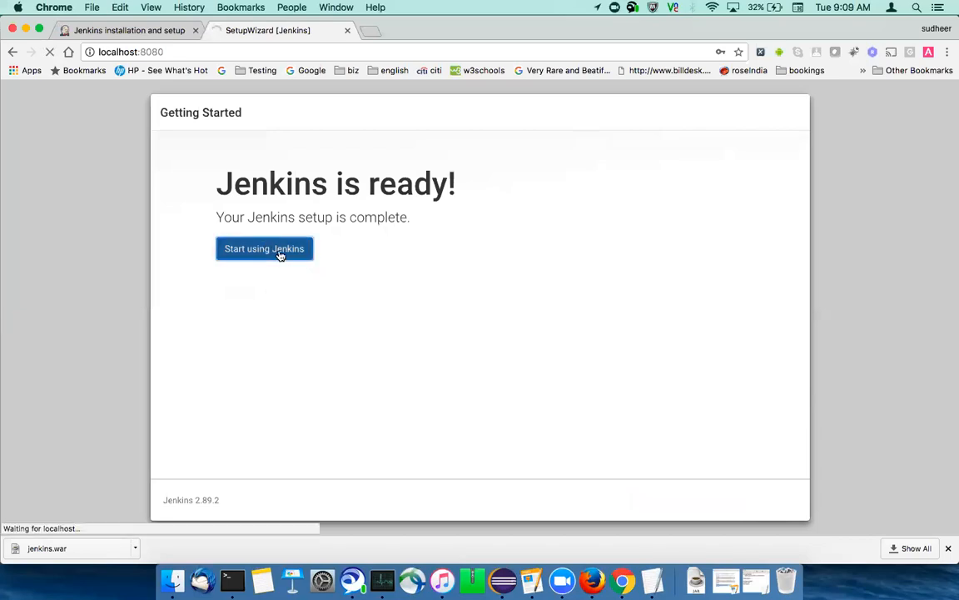